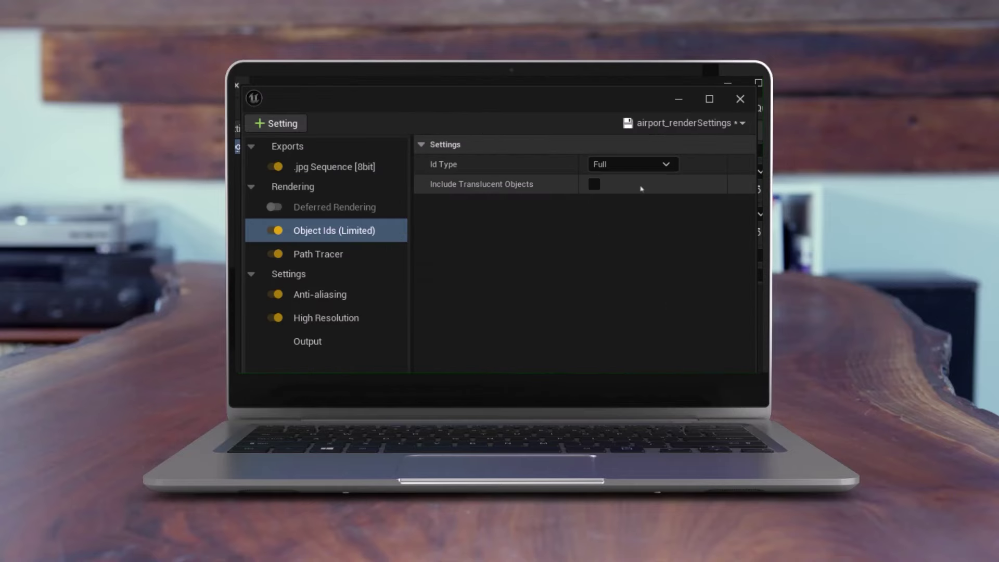
Cycle Object Ids type through Material, Actor and Actor with Hierarchy, settle on Layer, and close.
{"action": "left_click", "coordinate": [631, 164]}
{"action": "left_click", "coordinate": [617, 197]}
{"action": "left_click", "coordinate": [630, 164]}
{"action": "left_click", "coordinate": [627, 227]}
{"action": "left_click", "coordinate": [630, 164]}
{"action": "left_click", "coordinate": [599, 258]}
{"action": "left_click", "coordinate": [536, 169]}
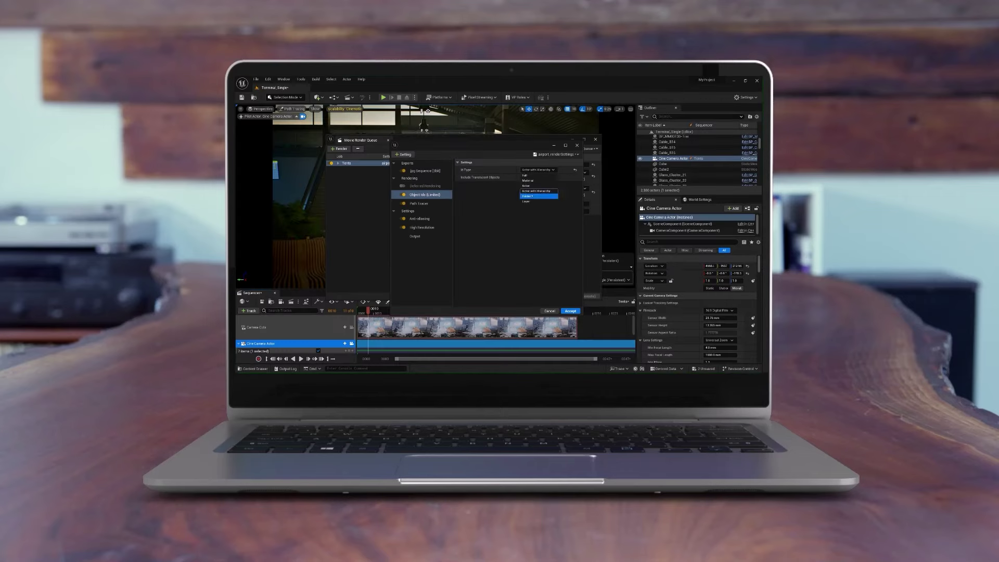
{"action": "left_click", "coordinate": [538, 205]}
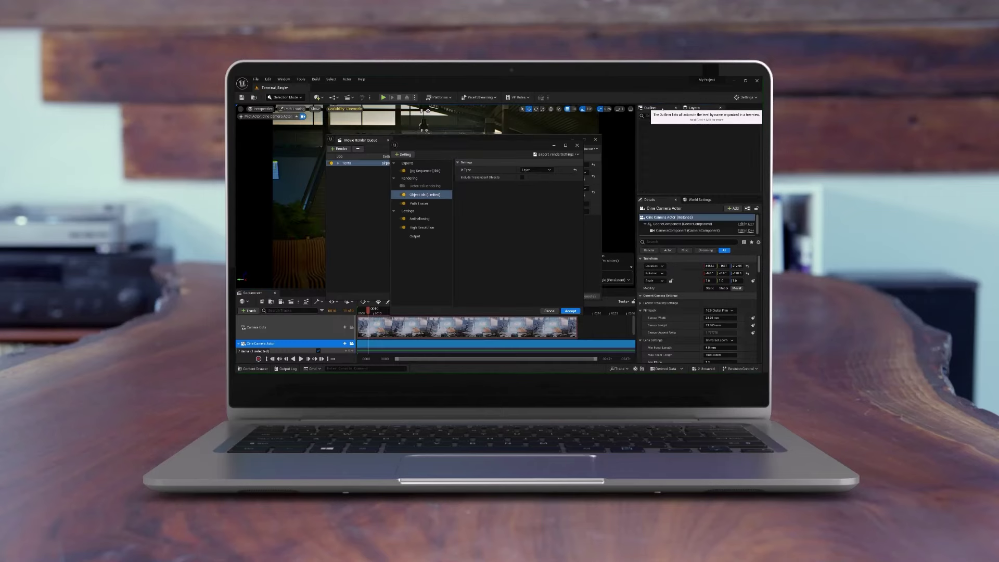
{"action": "left_click", "coordinate": [571, 311]}
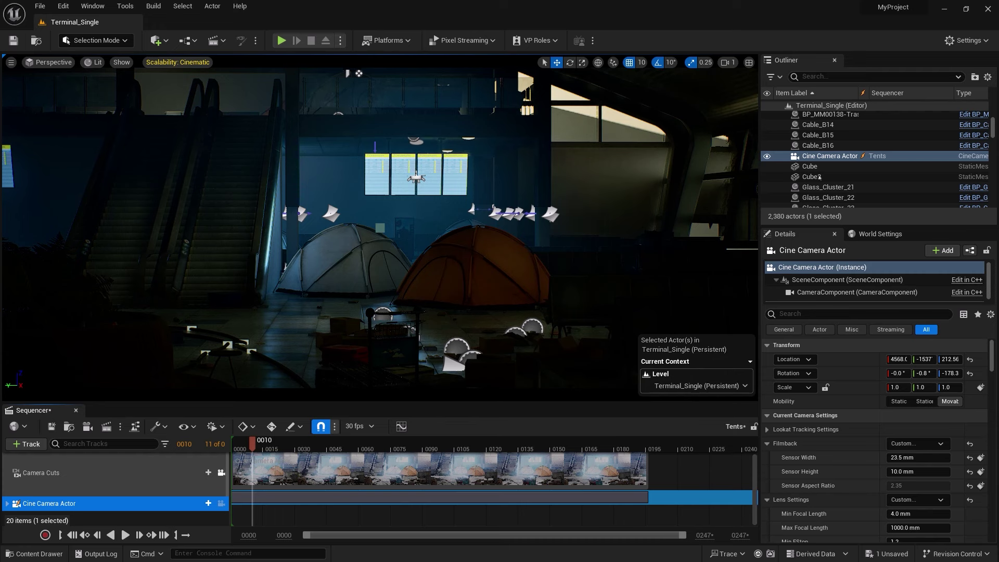
Delete the old Cine Camera Actor and create a new piloted cine camera from the Sequencer.
{"action": "mouse_move", "coordinate": [810, 177]}
{"action": "key", "text": "Delete"}
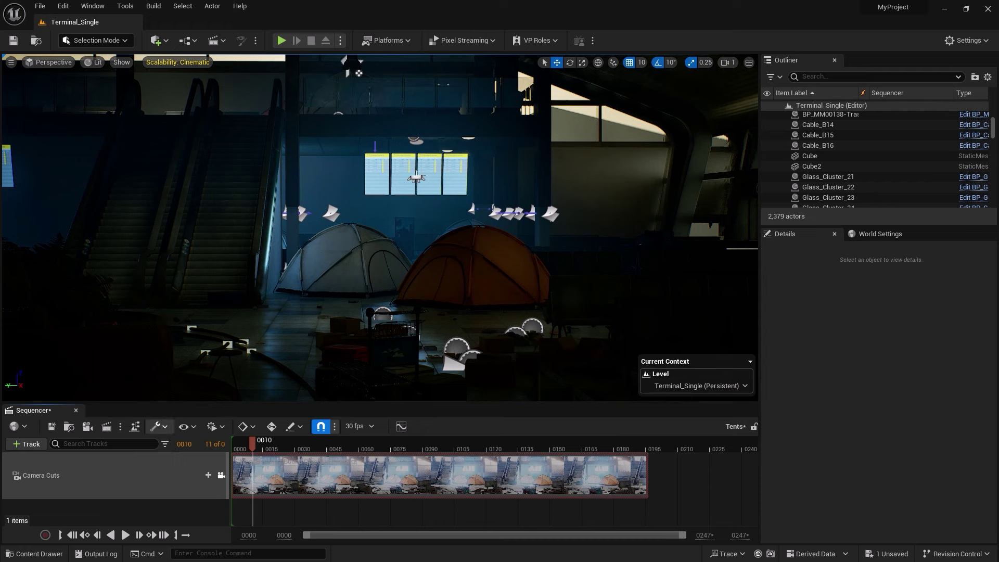
{"action": "left_click", "coordinate": [135, 426]}
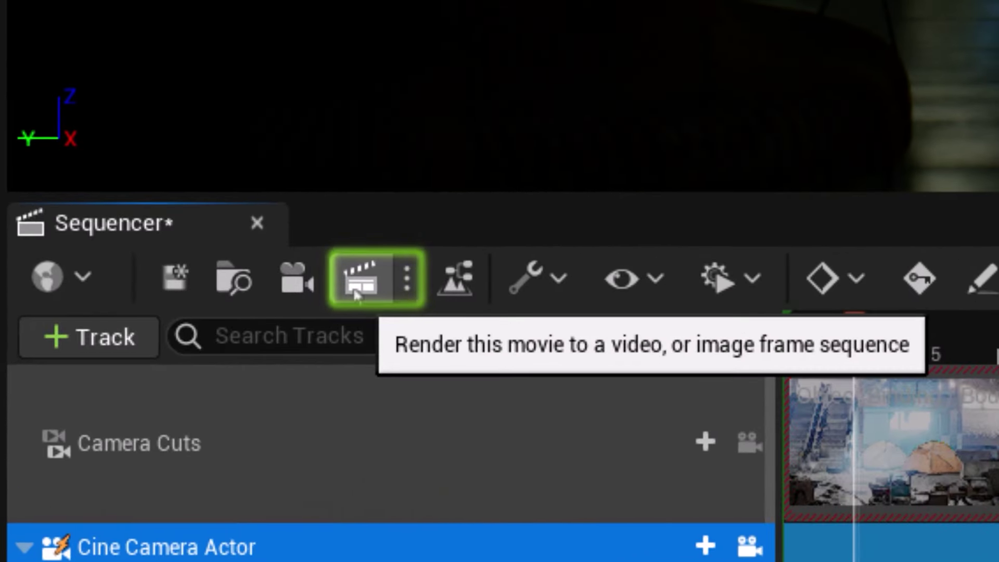
Open the Movie Render Queue for the Tents sequence and reposition its window.
{"action": "left_click", "coordinate": [359, 285]}
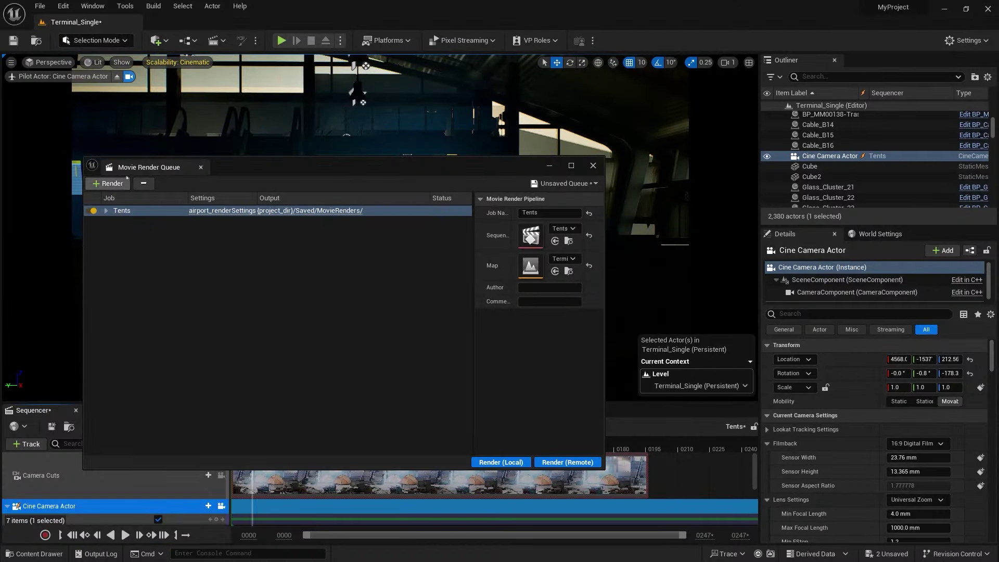
{"action": "left_click_drag", "start_coordinate": [233, 172], "coordinate": [324, 126]}
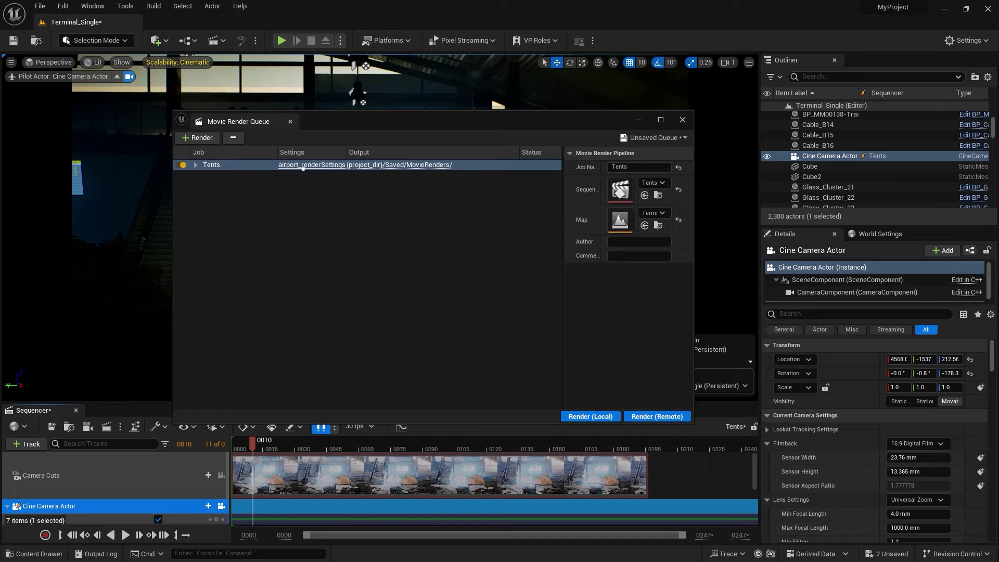
Open airport_renderSettings, check the Output resolution width and height, and show the addable settings list.
{"action": "left_click", "coordinate": [302, 166]}
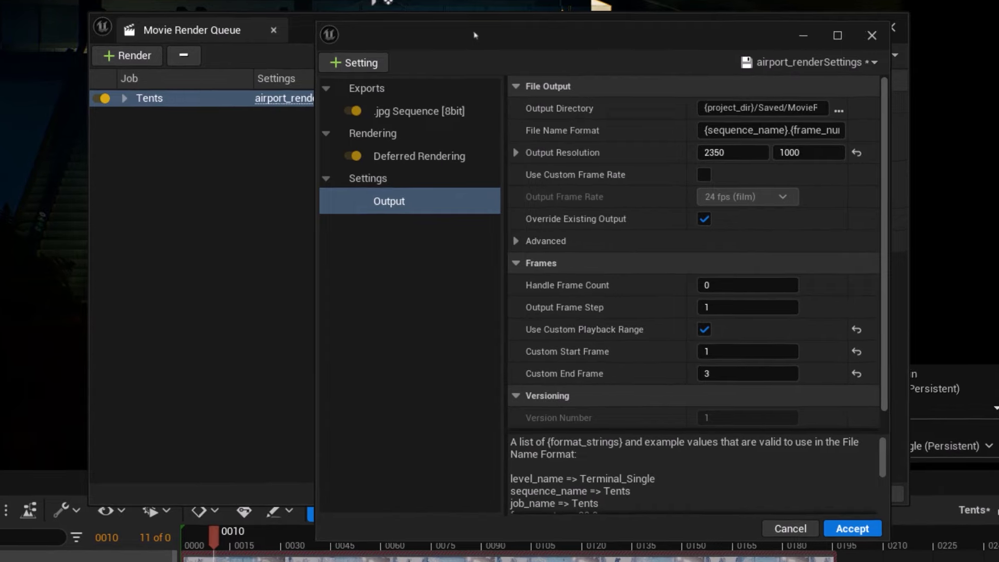
{"action": "left_click_drag", "start_coordinate": [474, 34], "coordinate": [431, 0]}
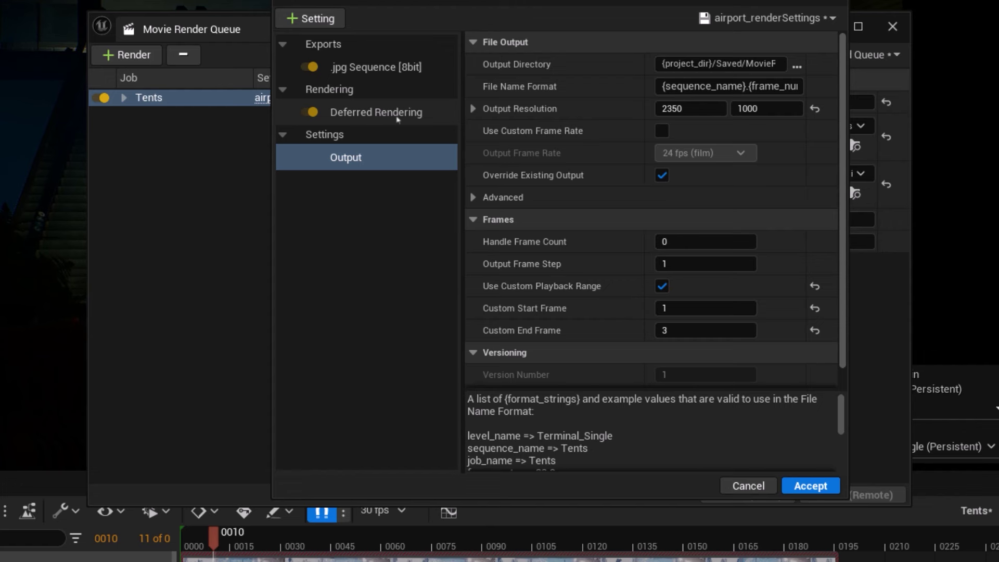
{"action": "left_click", "coordinate": [350, 161]}
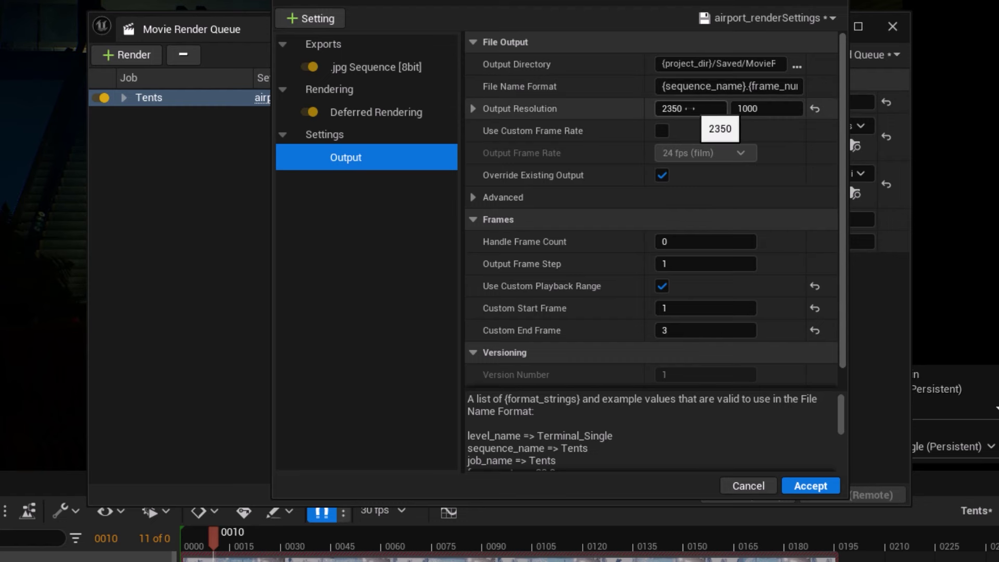
{"action": "left_click", "coordinate": [691, 108]}
{"action": "key", "text": "Tab"}
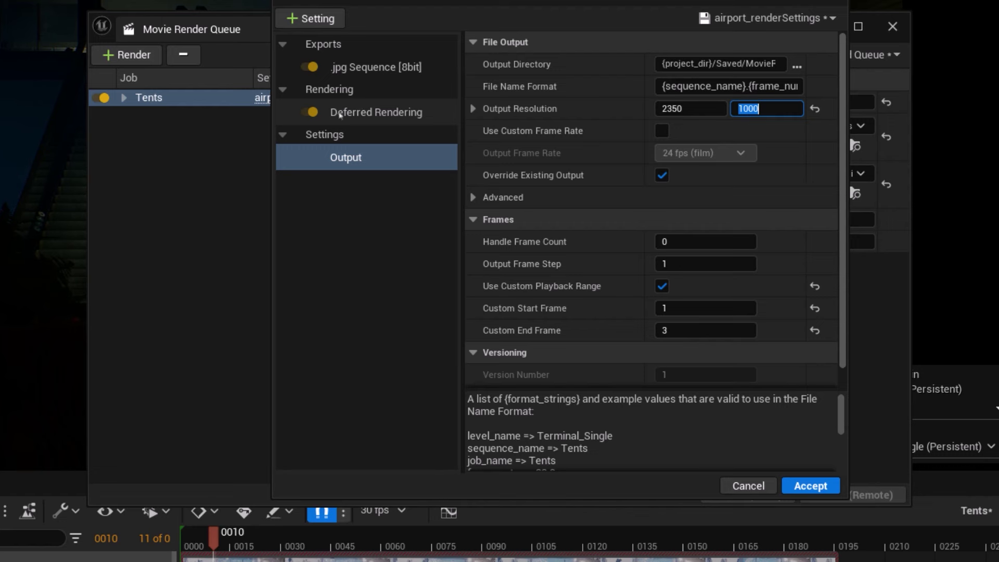
{"action": "left_click", "coordinate": [310, 18]}
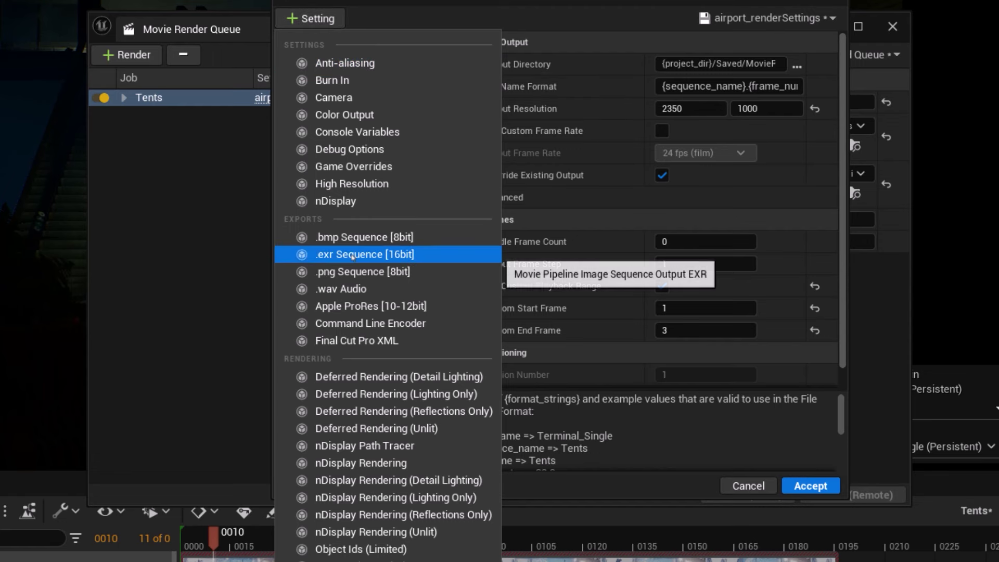
Add an .exr Sequence [16bit] export, view Deferred Rendering, then cancel the settings changes.
{"action": "left_click", "coordinate": [352, 255]}
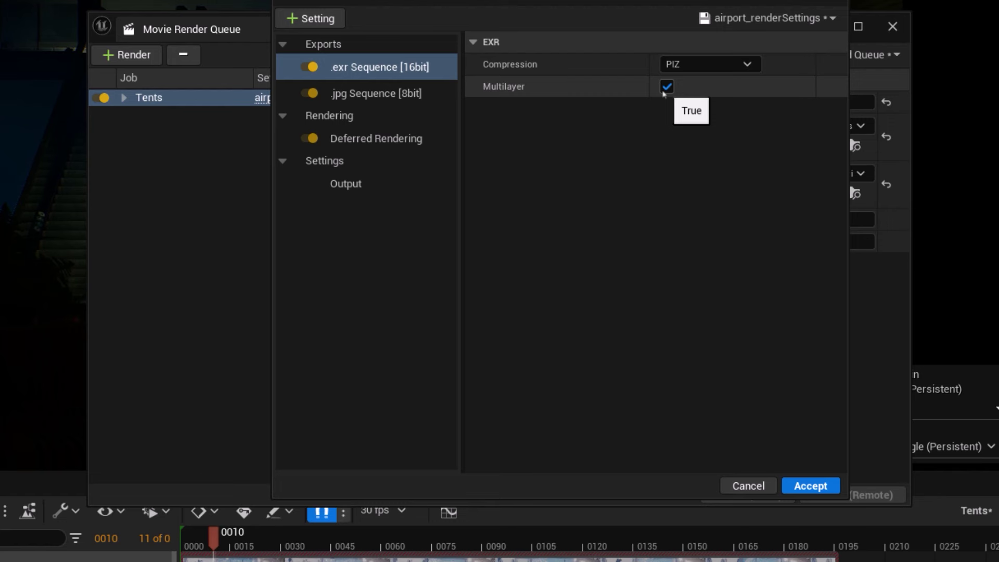
{"action": "left_click", "coordinate": [382, 142]}
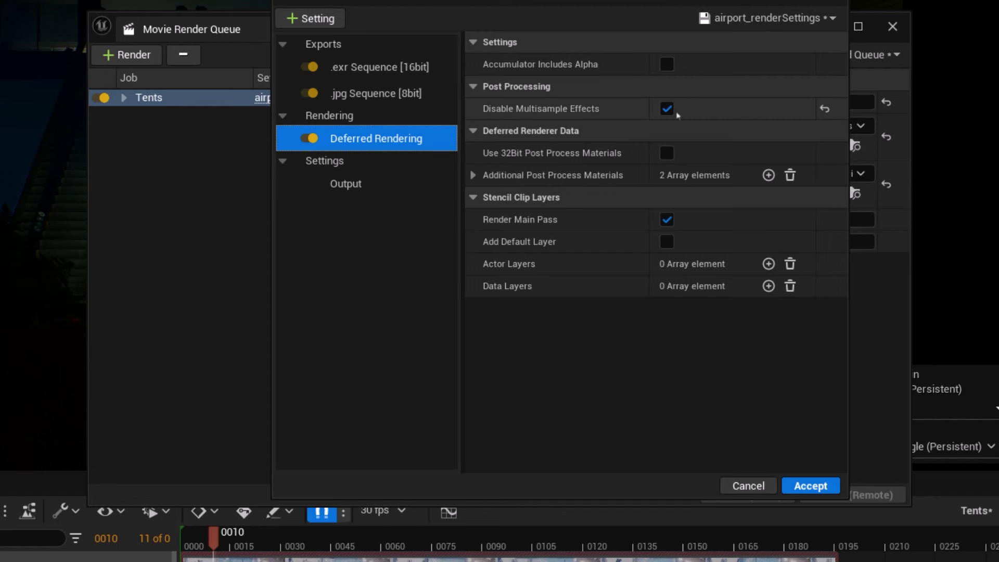
{"action": "left_click", "coordinate": [740, 484]}
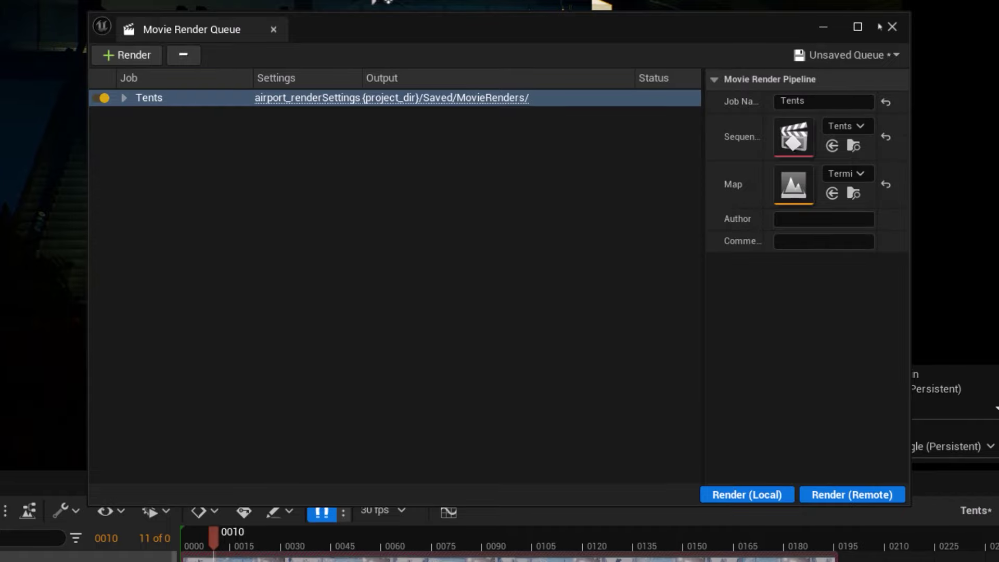
Close the Movie Render Queue and set the viewport view mode to Path Tracing.
{"action": "left_click", "coordinate": [825, 28]}
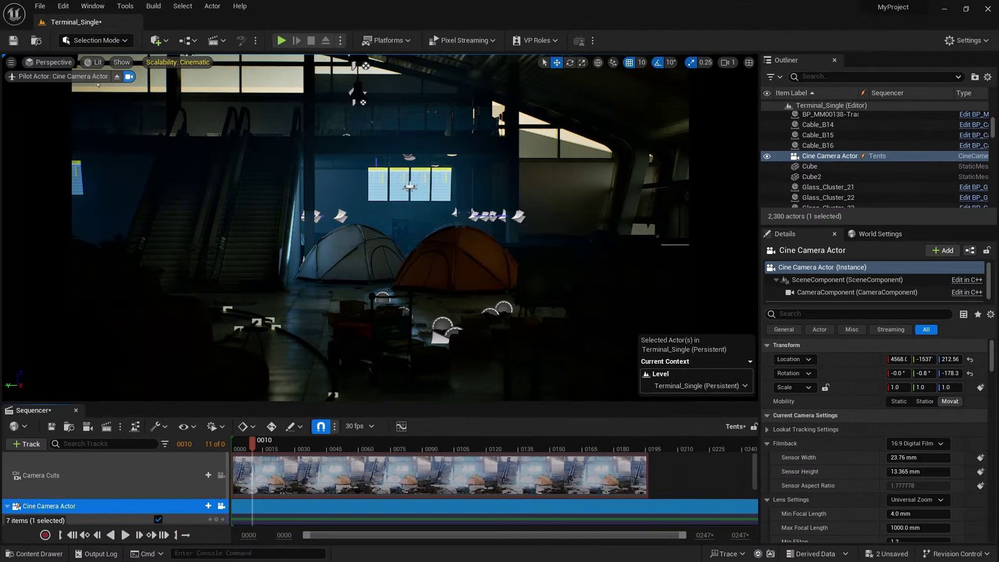
{"action": "left_click", "coordinate": [95, 61]}
{"action": "mouse_move", "coordinate": [126, 278]}
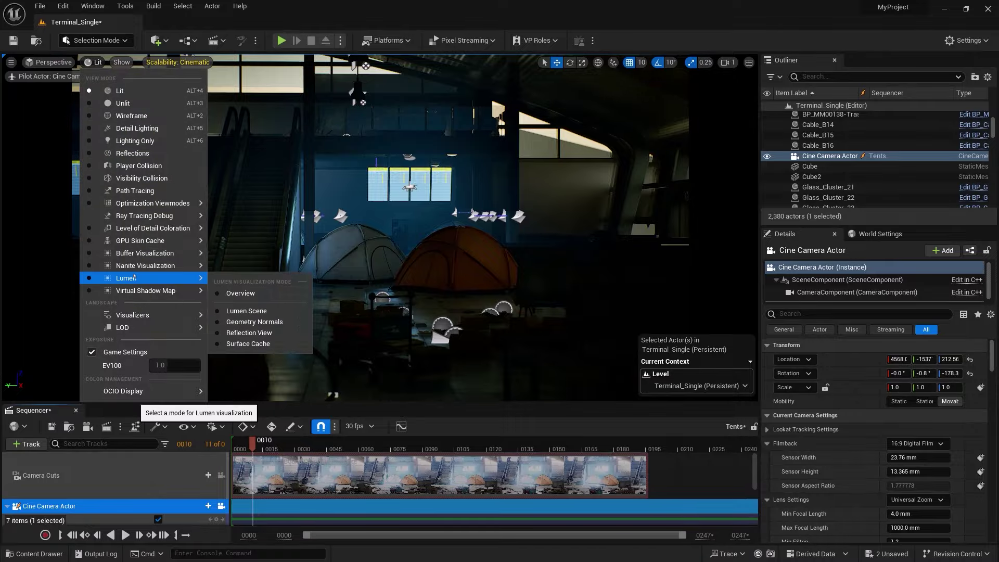
{"action": "left_click", "coordinate": [121, 192]}
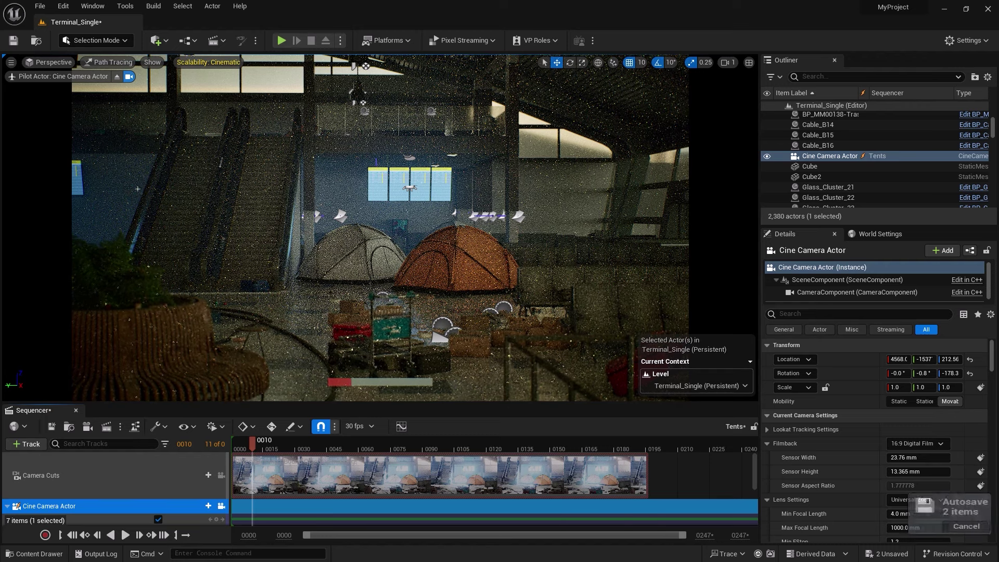
Reopen the Tents job settings, disable Deferred Rendering, and add a Path Tracer pass.
{"action": "left_click", "coordinate": [106, 427]}
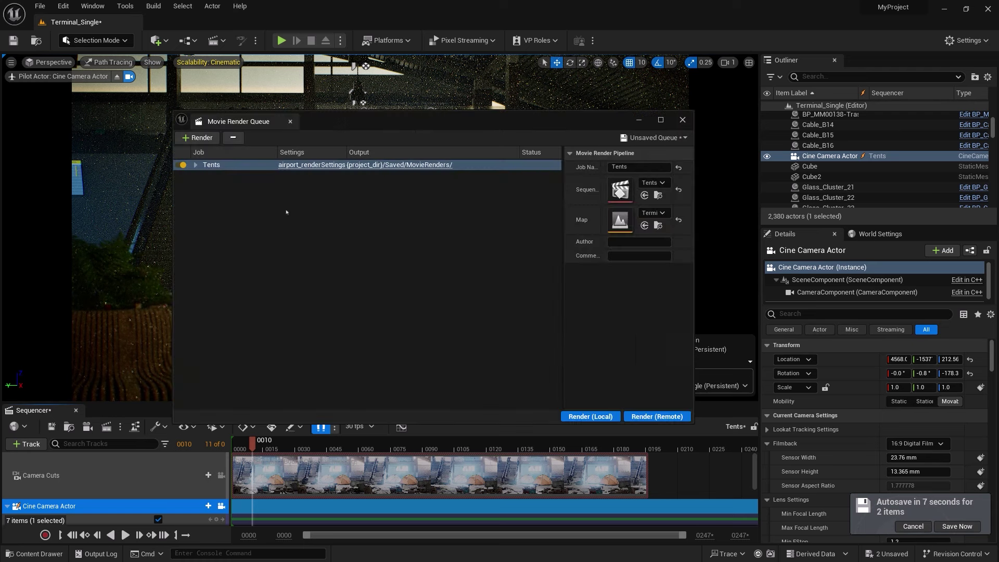
{"action": "left_click", "coordinate": [285, 169]}
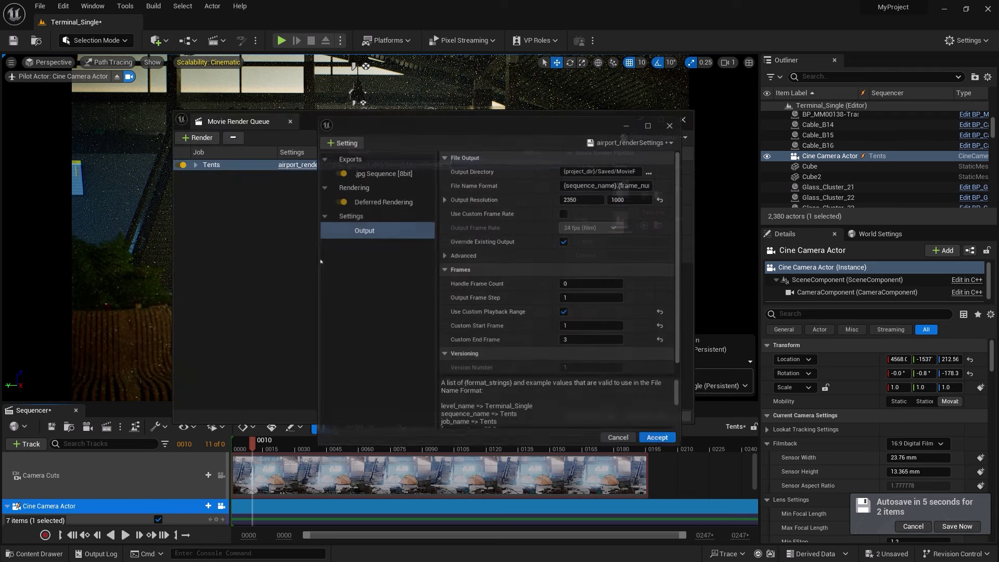
{"action": "left_click", "coordinate": [342, 202]}
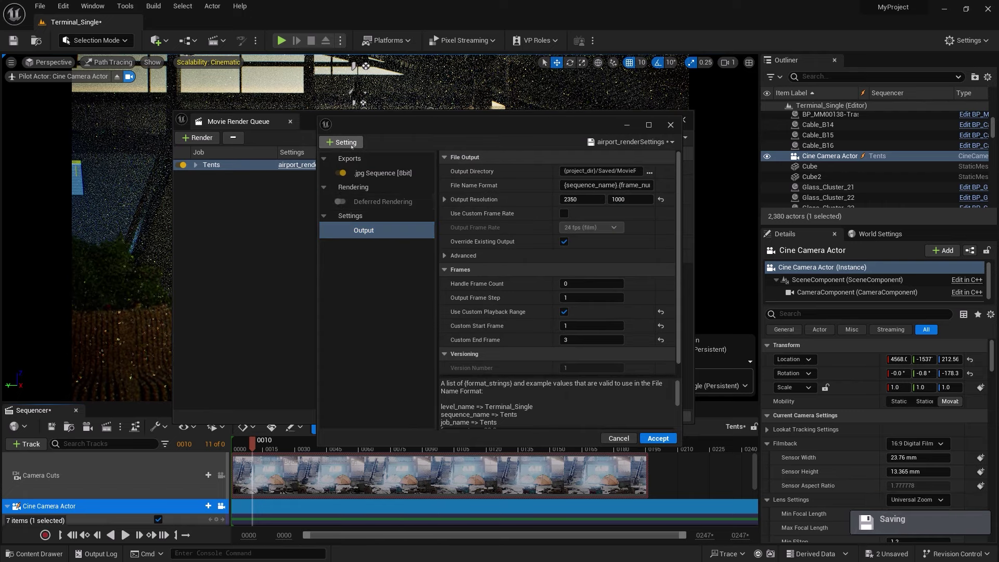
{"action": "left_click", "coordinate": [347, 144]}
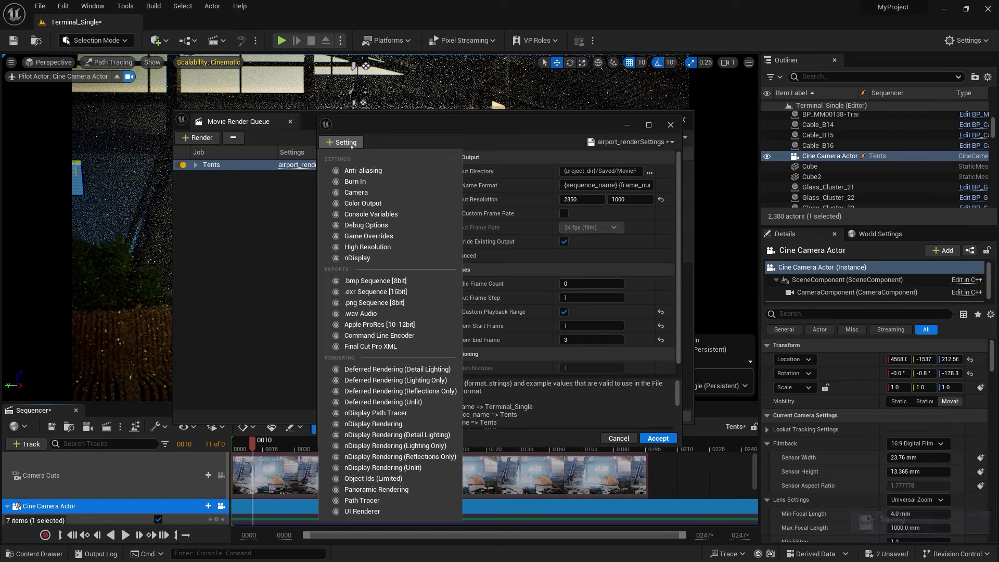
{"action": "left_click", "coordinate": [380, 501]}
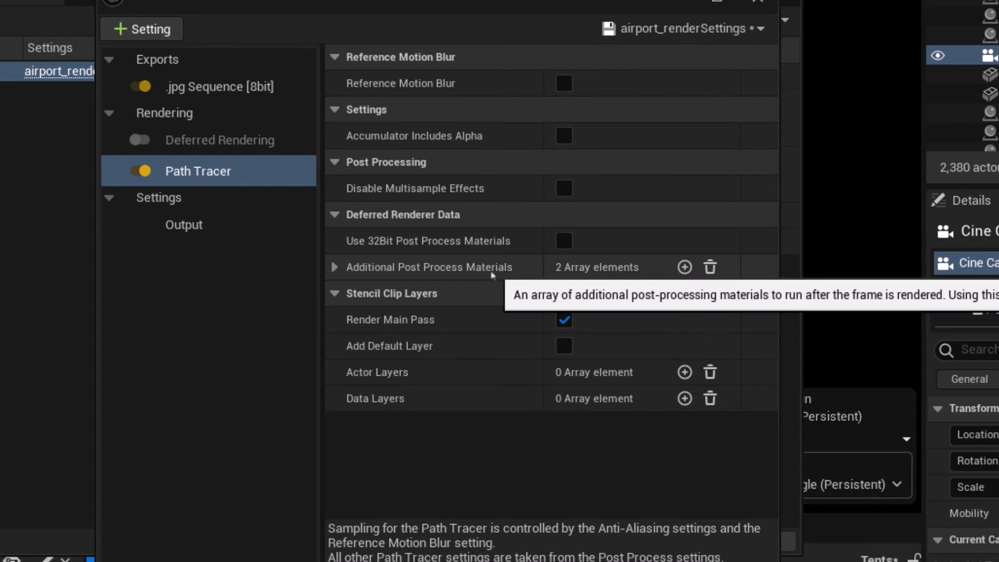
Enable both additional post process materials in the Path Tracer pass, then list addable settings.
{"action": "left_click", "coordinate": [334, 268]}
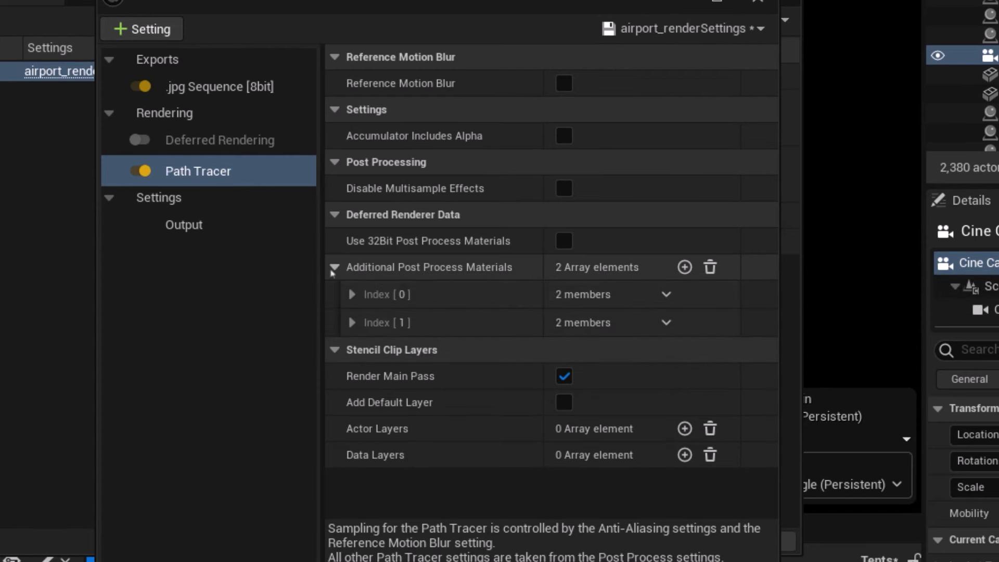
{"action": "left_click", "coordinate": [351, 295]}
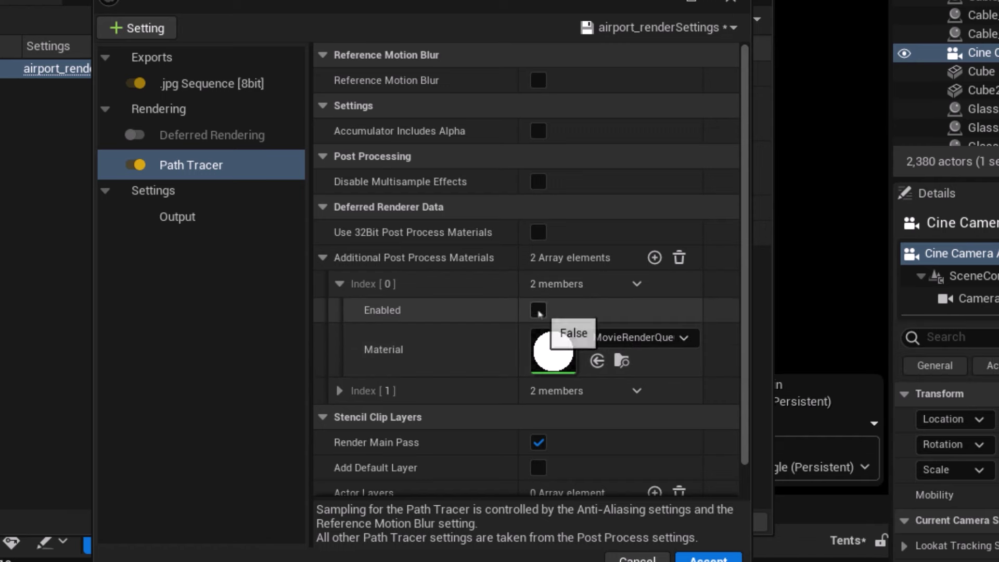
{"action": "left_click", "coordinate": [538, 310]}
{"action": "left_click", "coordinate": [340, 391]}
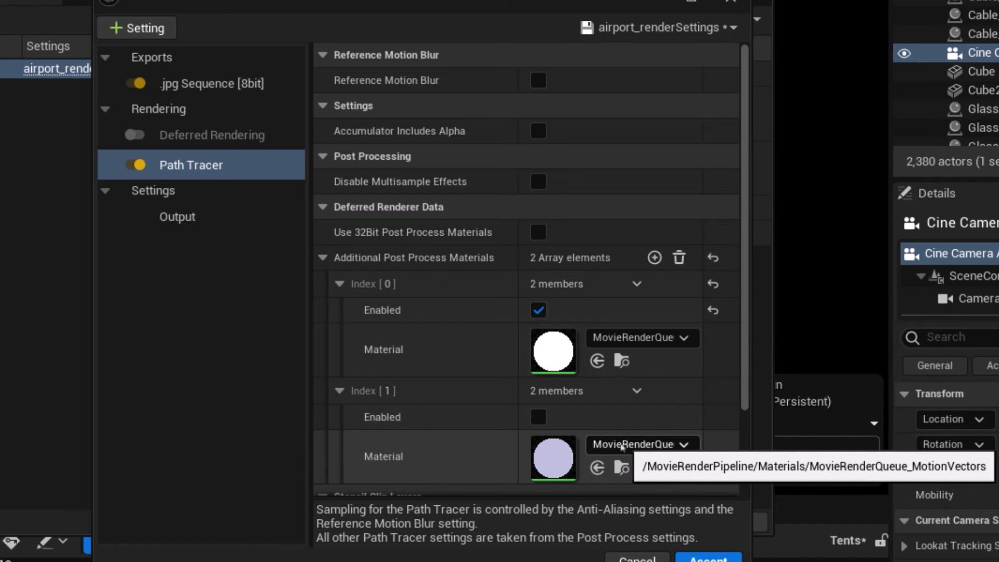
{"action": "left_click", "coordinate": [539, 417]}
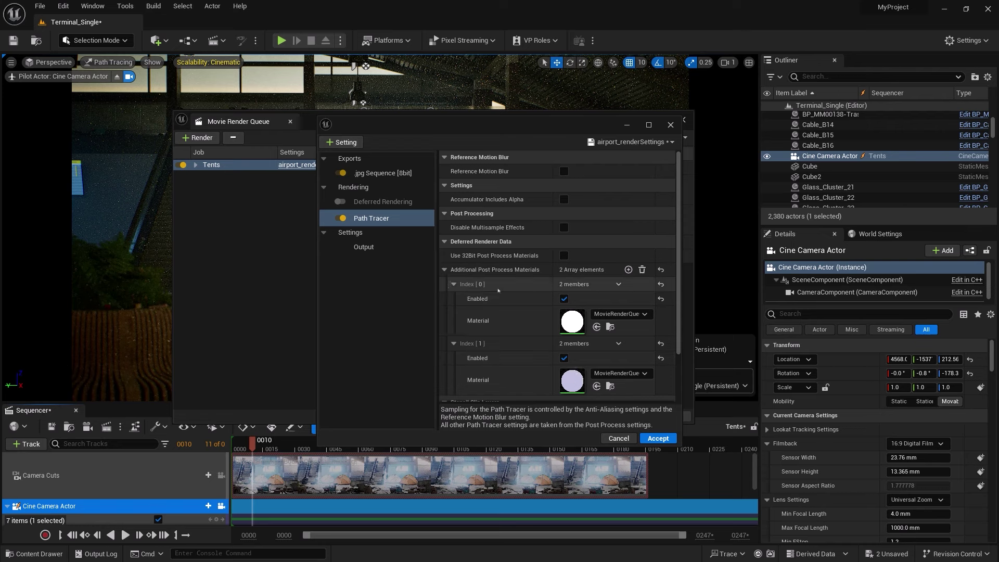
{"action": "left_click", "coordinate": [445, 270]}
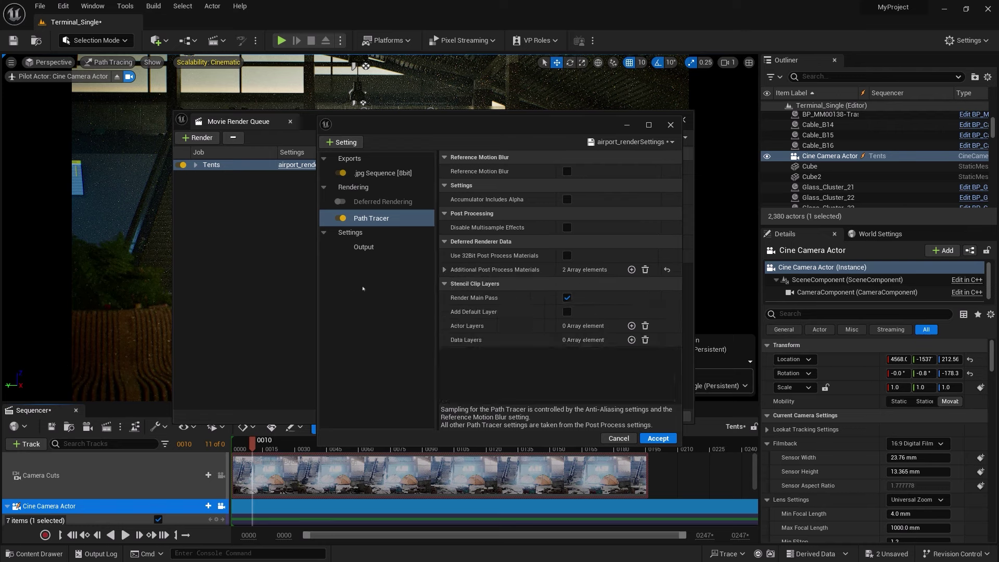
{"action": "left_click", "coordinate": [368, 288]}
{"action": "left_click", "coordinate": [343, 143]}
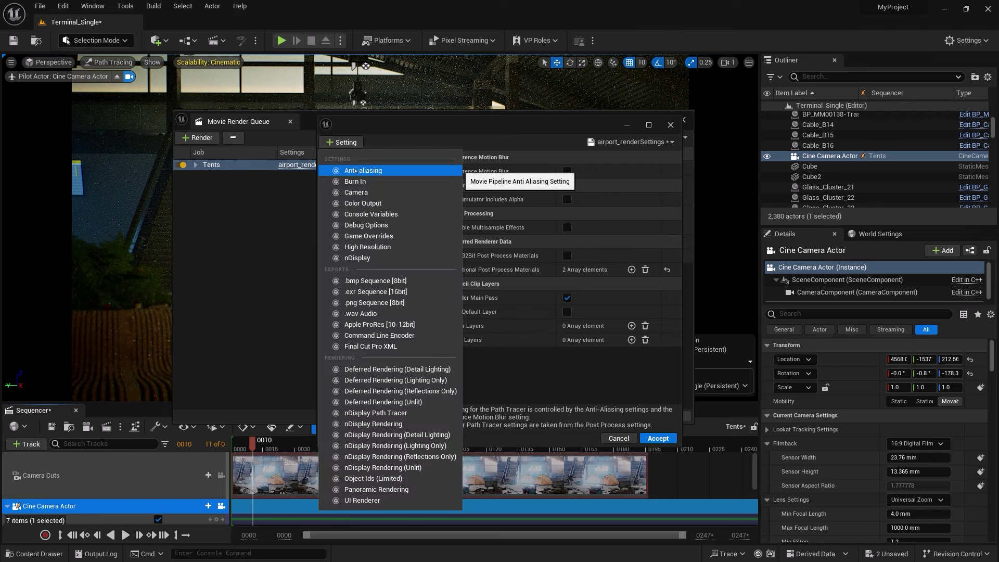
Add Anti-aliasing with 64 spatial samples, enable Override Anti Aliasing, and edit temporal samples.
{"action": "left_click", "coordinate": [349, 170]}
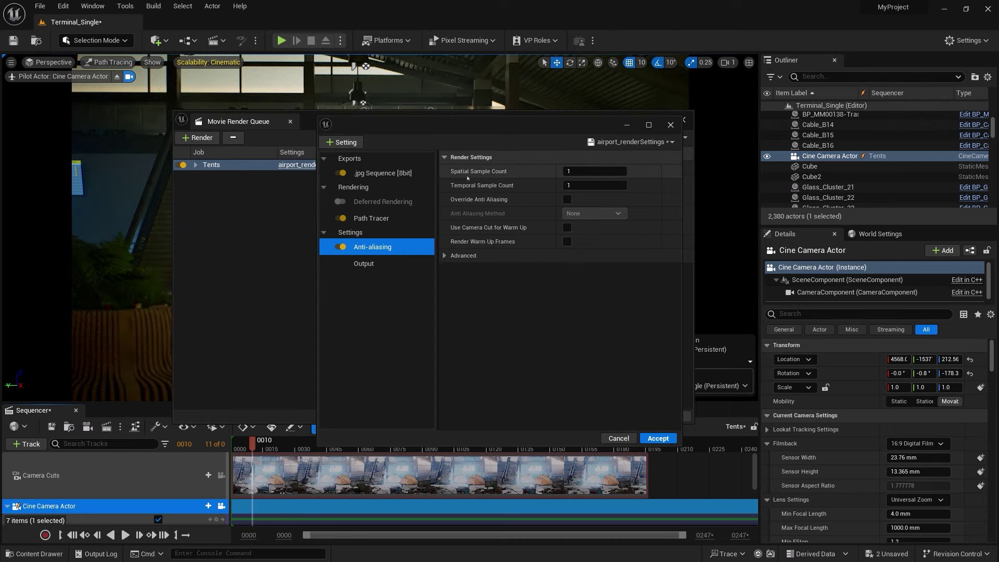
{"action": "left_click", "coordinate": [574, 172]}
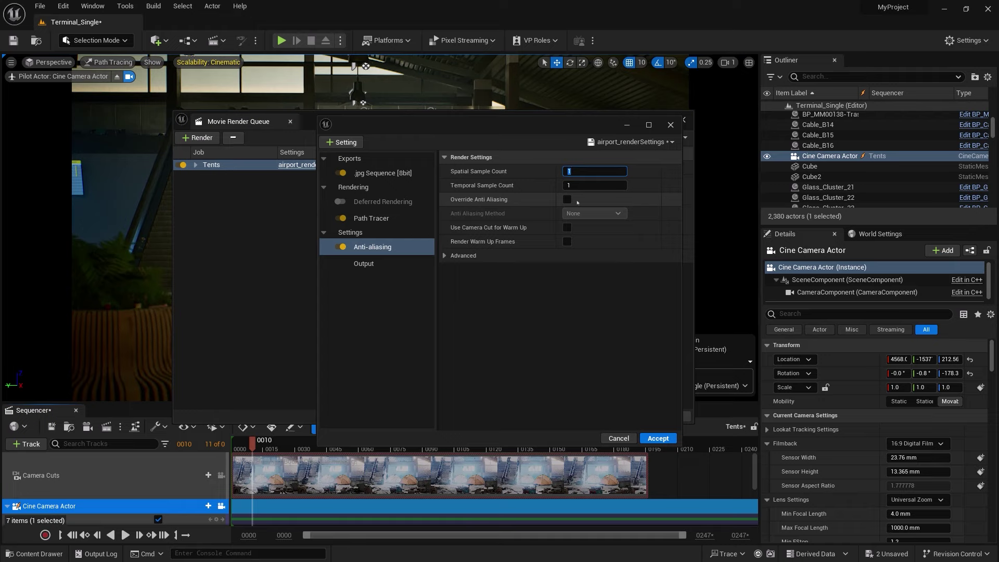
{"action": "type", "text": "64"}
{"action": "key", "text": "Return"}
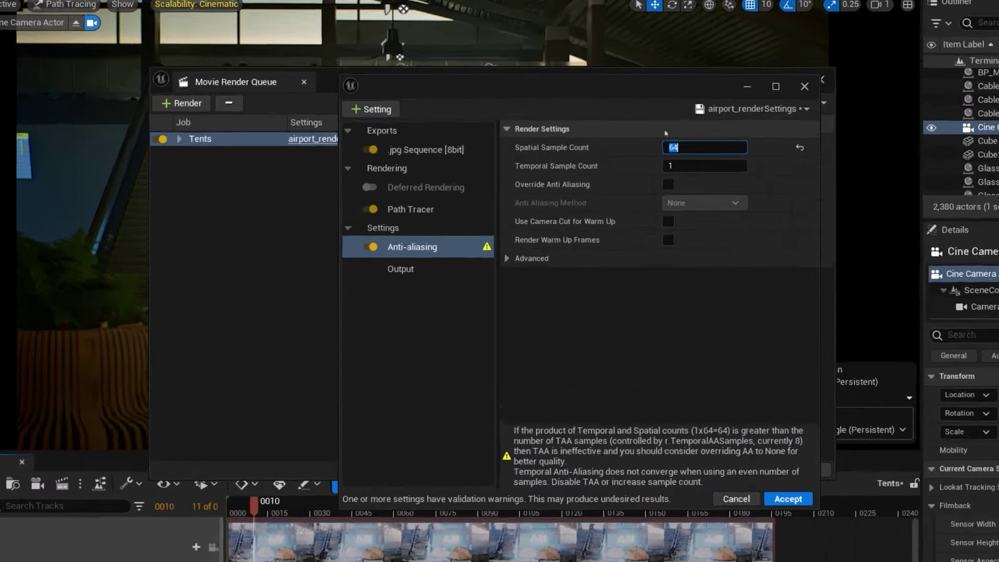
{"action": "mouse_move", "coordinate": [503, 246]}
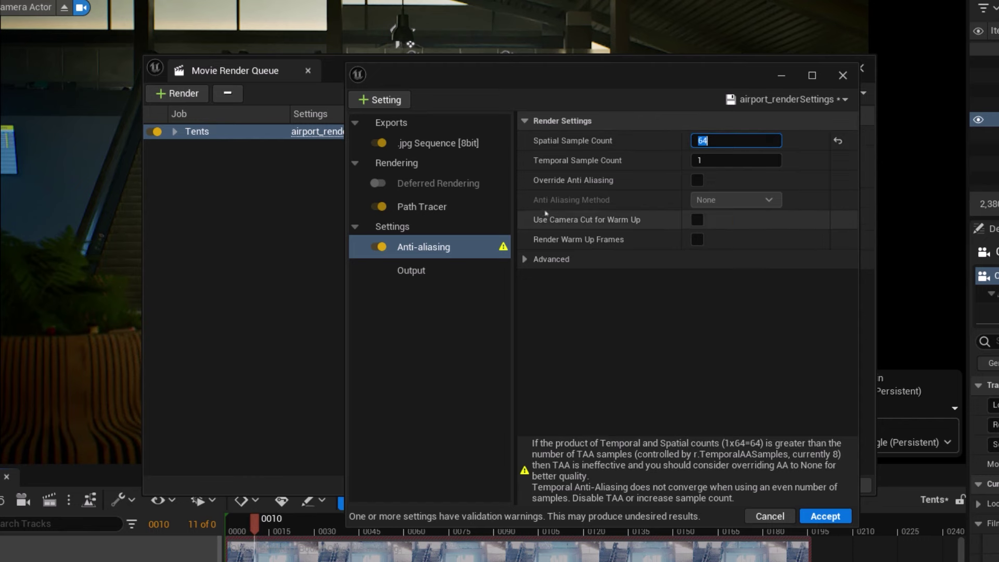
{"action": "left_click", "coordinate": [697, 180]}
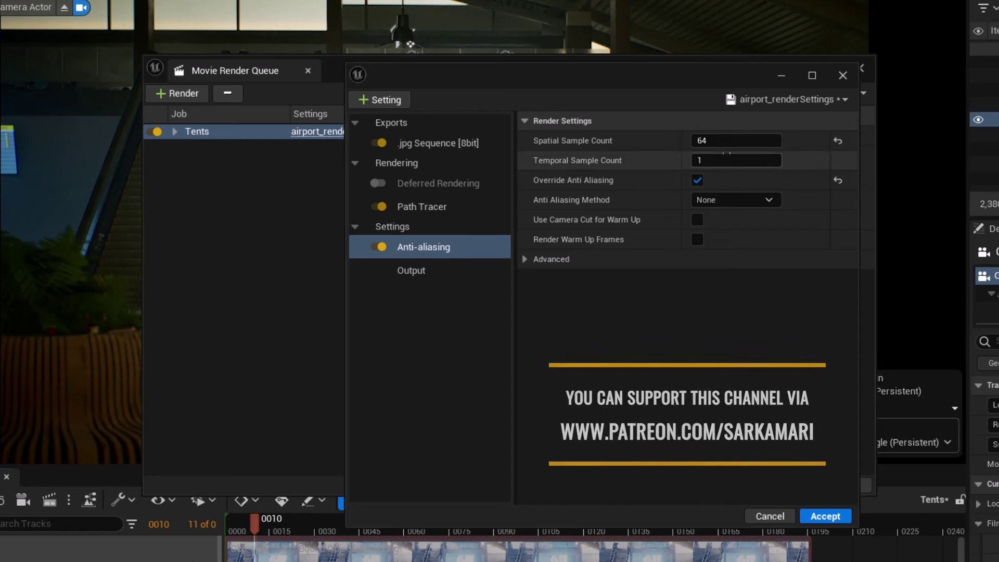
{"action": "left_click", "coordinate": [701, 160]}
{"action": "type", "text": "16"}
Commit the temporal sample count of 16 and bring up the Edit menu.
{"action": "key", "text": "Return"}
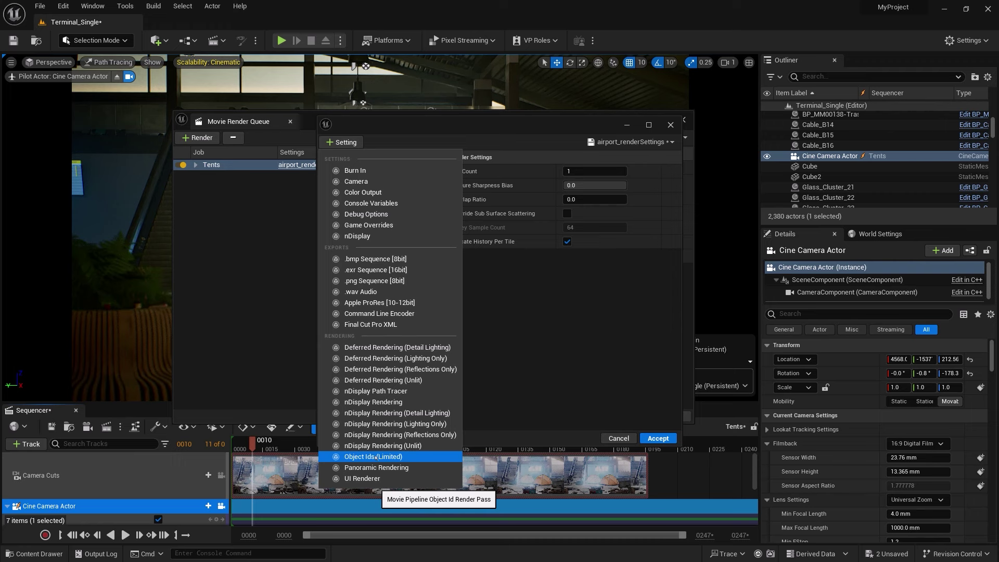
{"action": "left_click", "coordinate": [64, 6]}
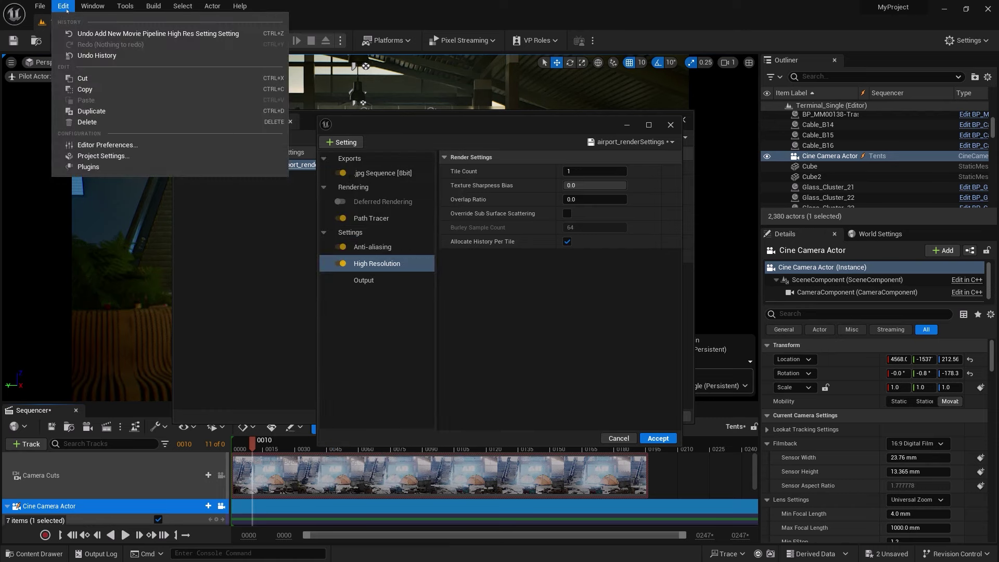
Open the Plugins browser filtered to 'render q' to find Movie Render Queue Additional Render Passes.
{"action": "left_click", "coordinate": [88, 166]}
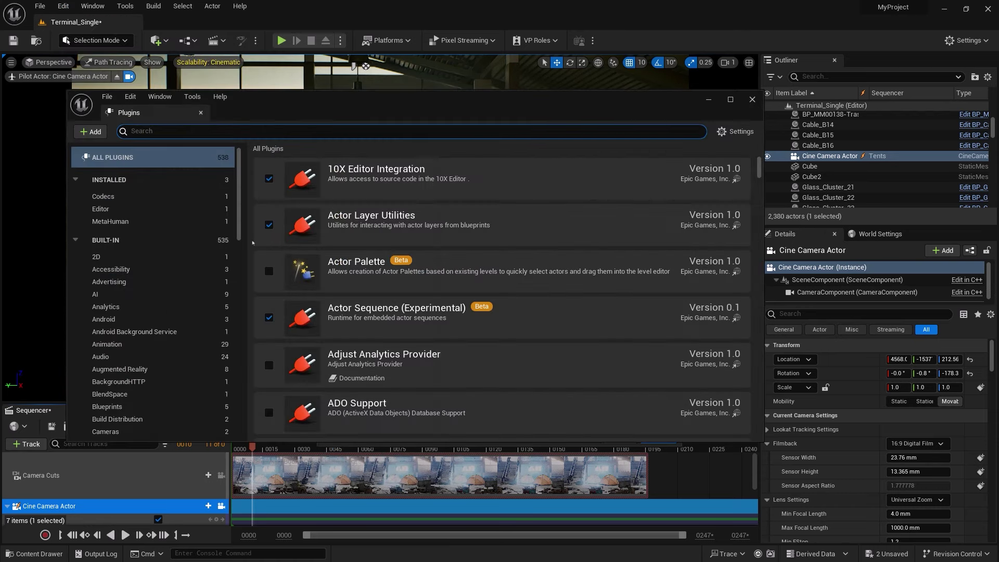
{"action": "type", "text": "render"}
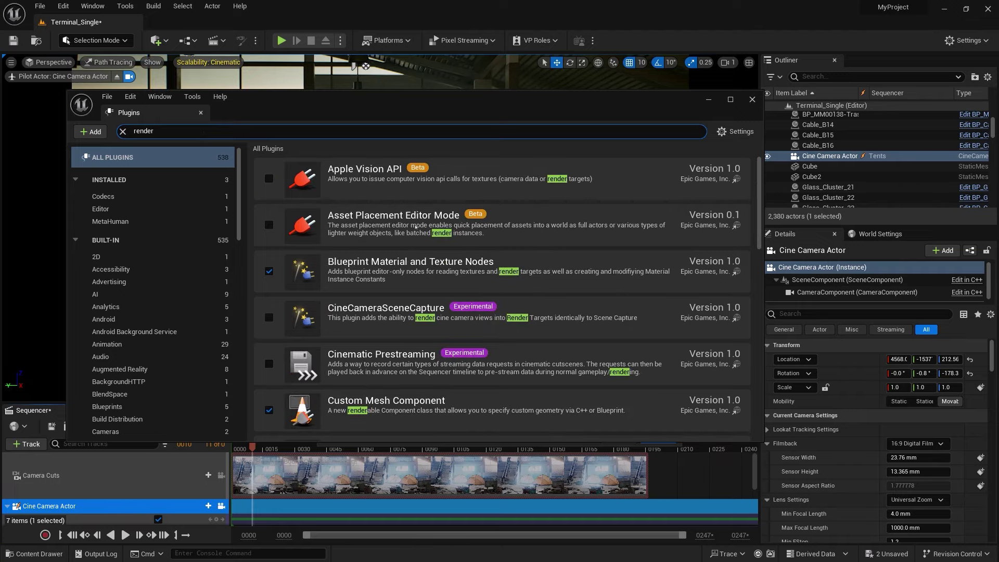
{"action": "type", "text": " q"}
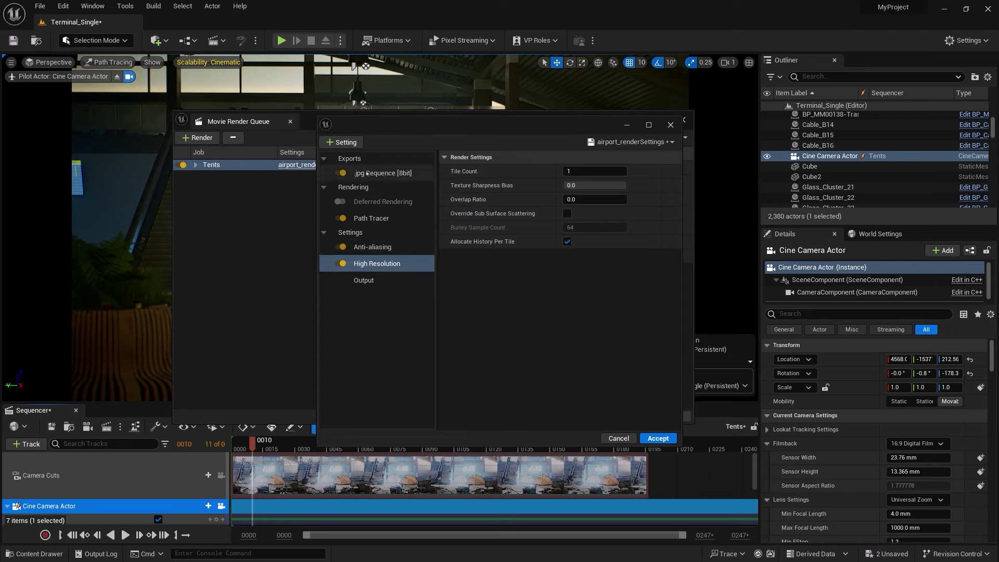
Add an Object Ids (Limited) pass to the Tents job's render settings beside Path Tracer.
{"action": "left_click_drag", "start_coordinate": [391, 139], "coordinate": [366, 136]}
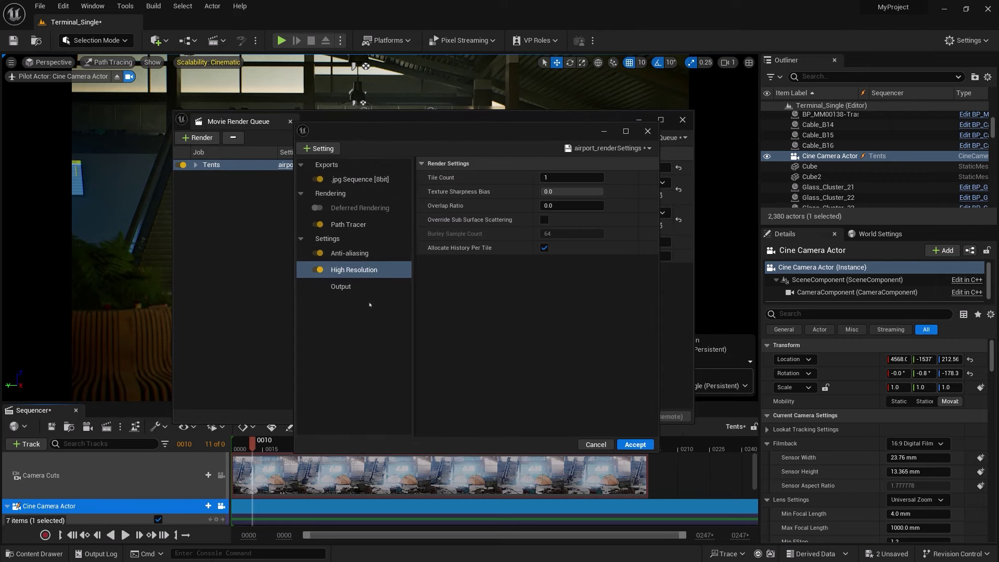
{"action": "left_click", "coordinate": [319, 148]}
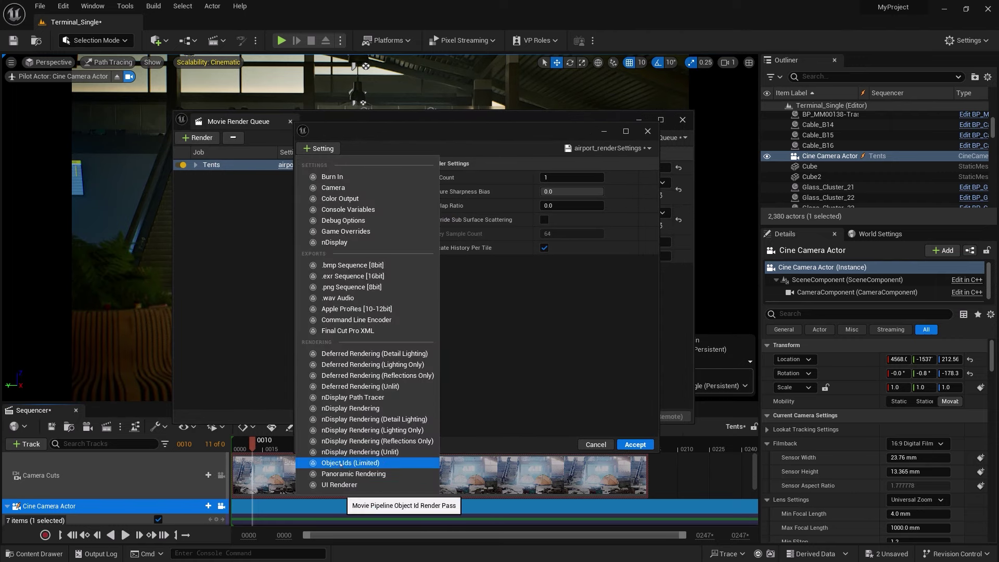
{"action": "left_click", "coordinate": [347, 463]}
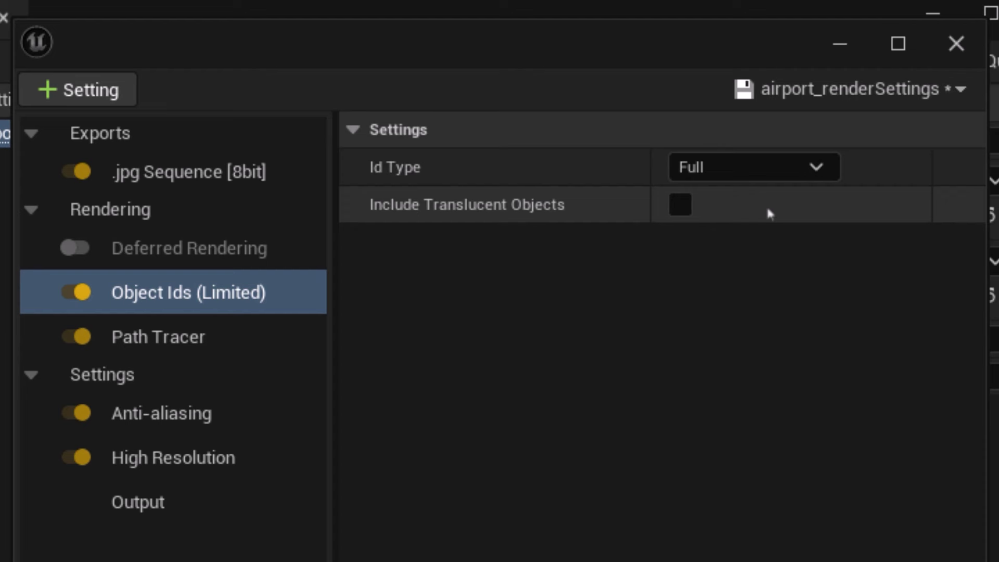
Try the Material Id Type on the Object Ids pass, then switch it to Actor with Hierarchy.
{"action": "left_click", "coordinate": [712, 172]}
{"action": "left_click", "coordinate": [699, 221]}
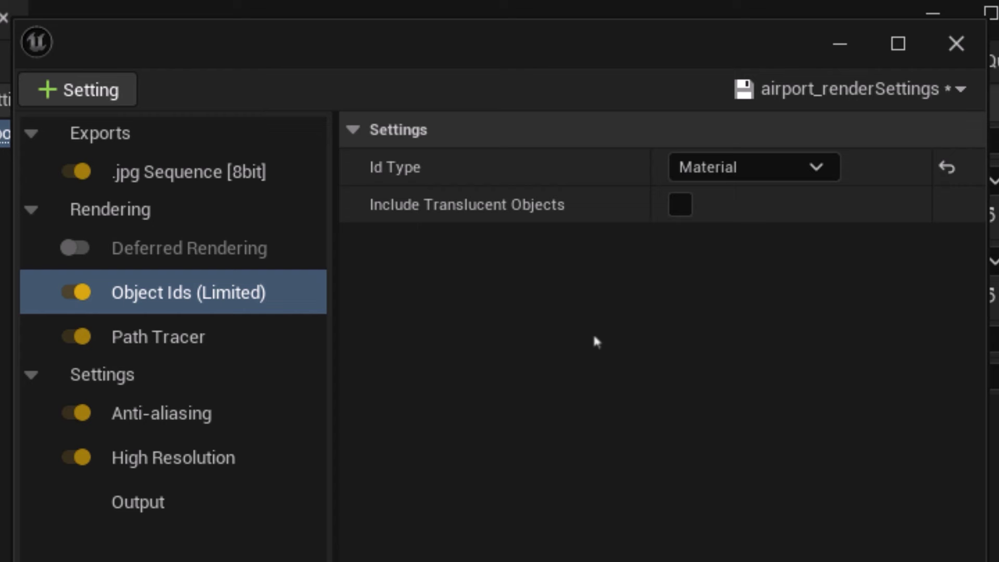
{"action": "left_click", "coordinate": [762, 165]}
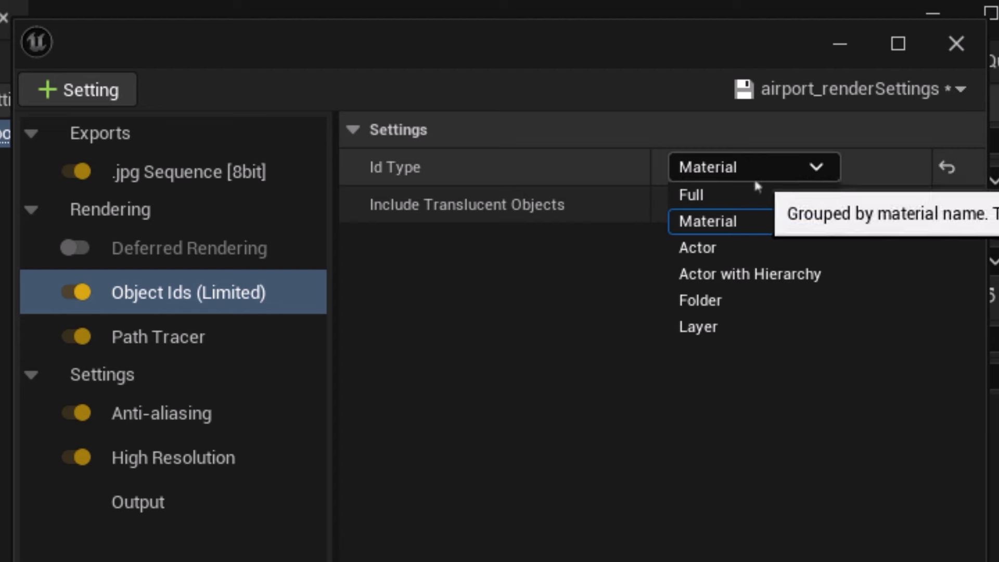
{"action": "left_click", "coordinate": [733, 250]}
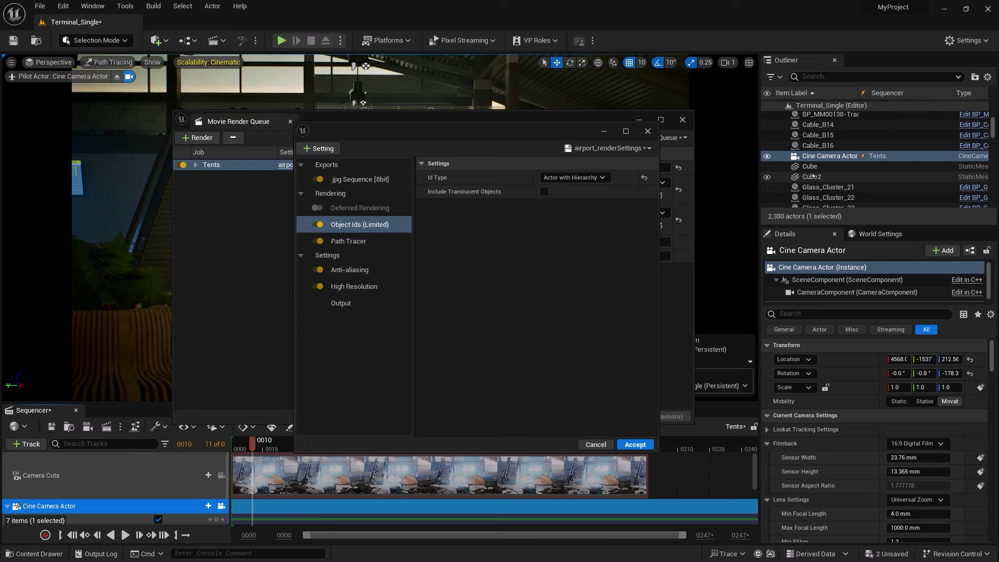
Try the Folder and then the Layer Id Type on the Object Ids pass.
{"action": "left_click", "coordinate": [578, 178]}
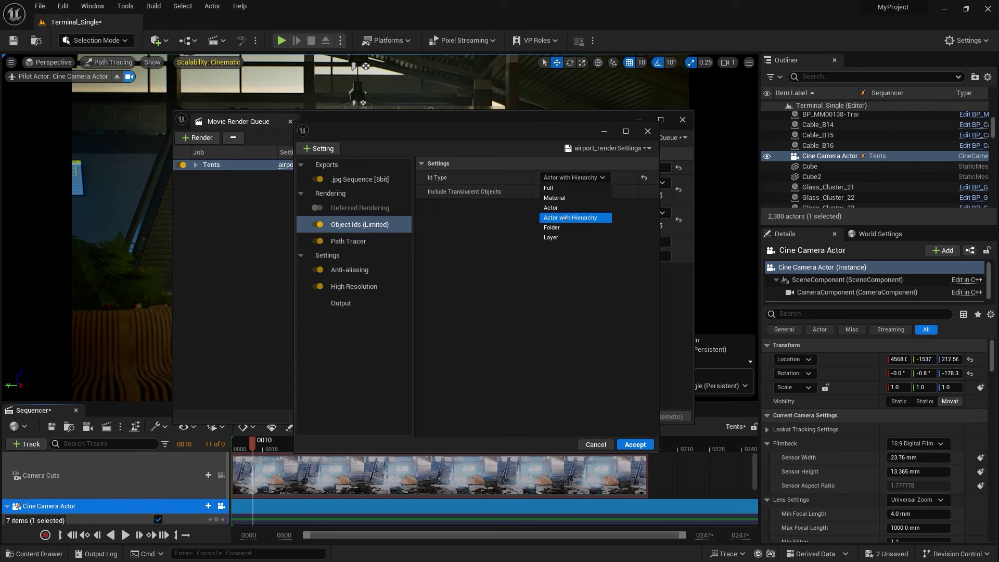
{"action": "left_click", "coordinate": [562, 228]}
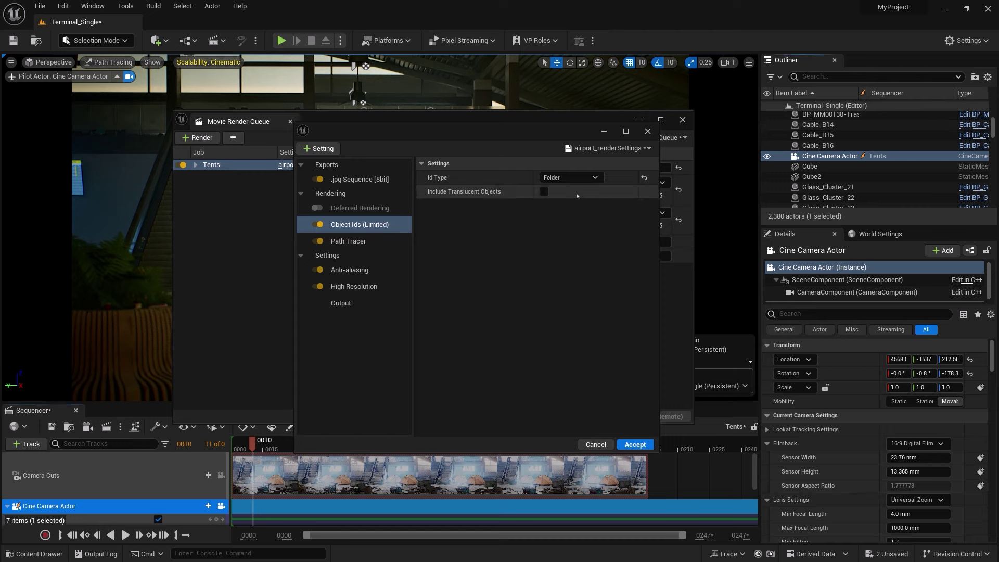
{"action": "left_click", "coordinate": [562, 178]}
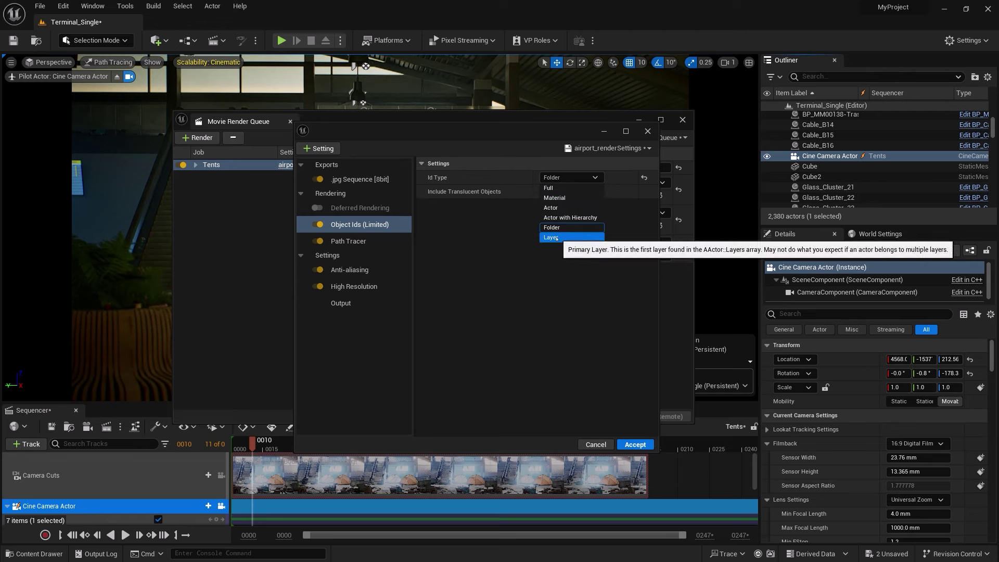
{"action": "left_click", "coordinate": [555, 239]}
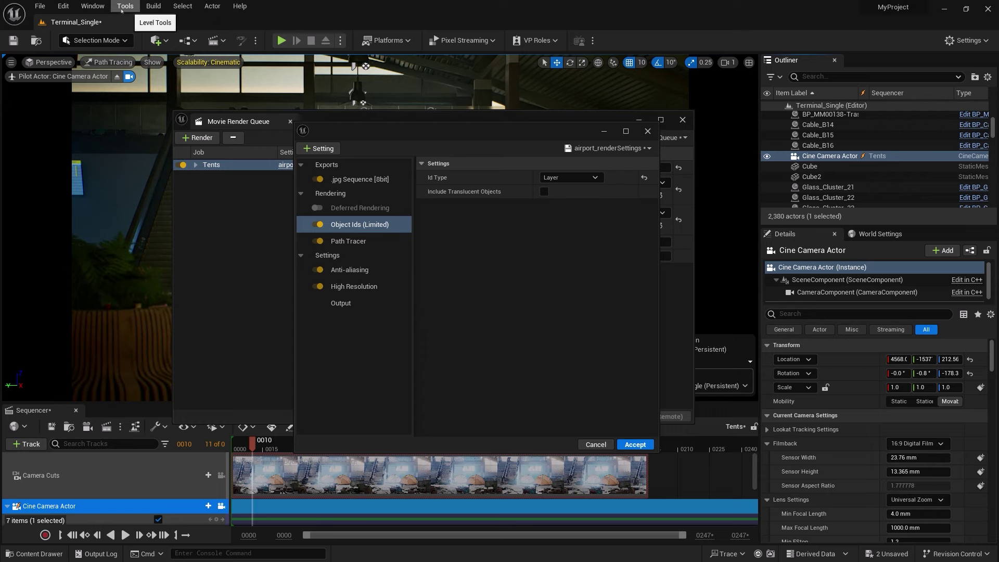
Open the Layers panel, return to the Outliner, and set Id Type to Actor.
{"action": "left_click", "coordinate": [96, 9]}
{"action": "left_click", "coordinate": [117, 173]}
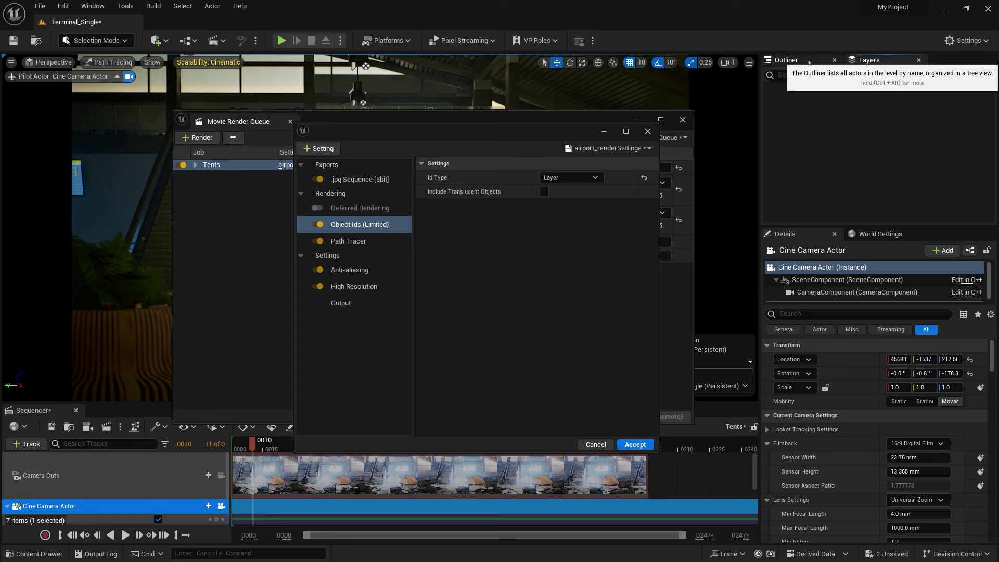
{"action": "left_click", "coordinate": [809, 62]}
{"action": "left_click", "coordinate": [571, 177]}
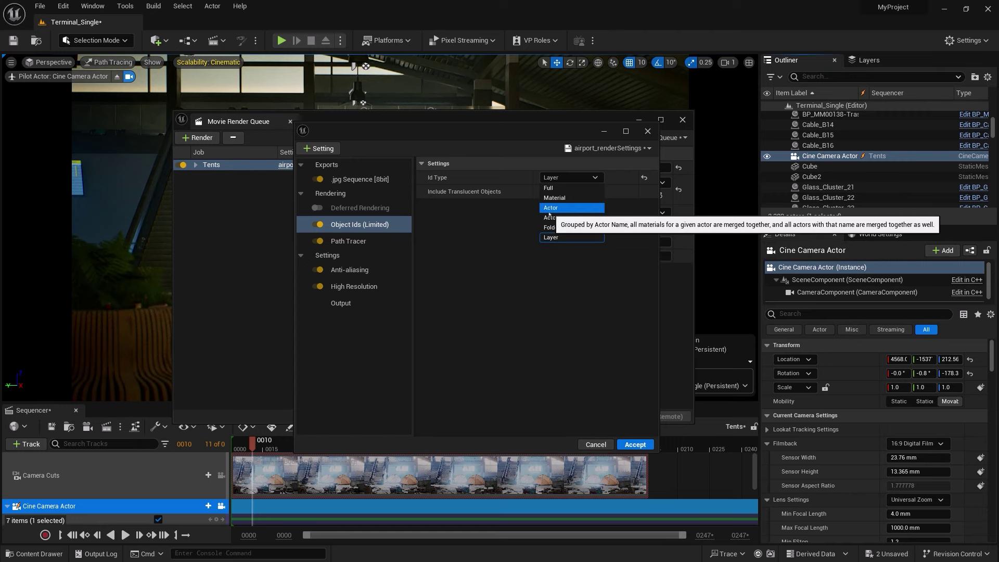
{"action": "left_click", "coordinate": [549, 210]}
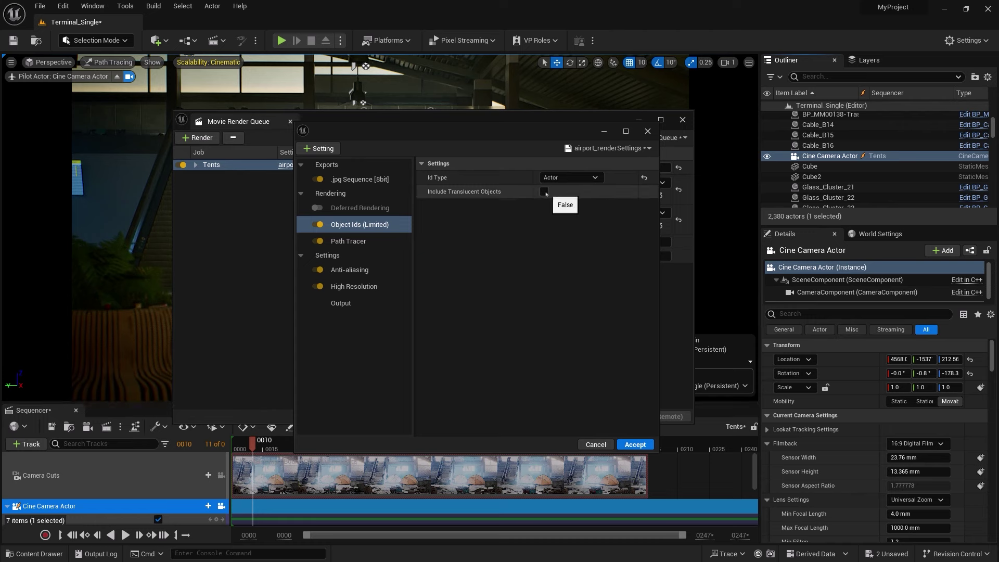
Review the Path Tracer and Object Ids settings, then accept the Tents render settings.
{"action": "left_click", "coordinate": [368, 244]}
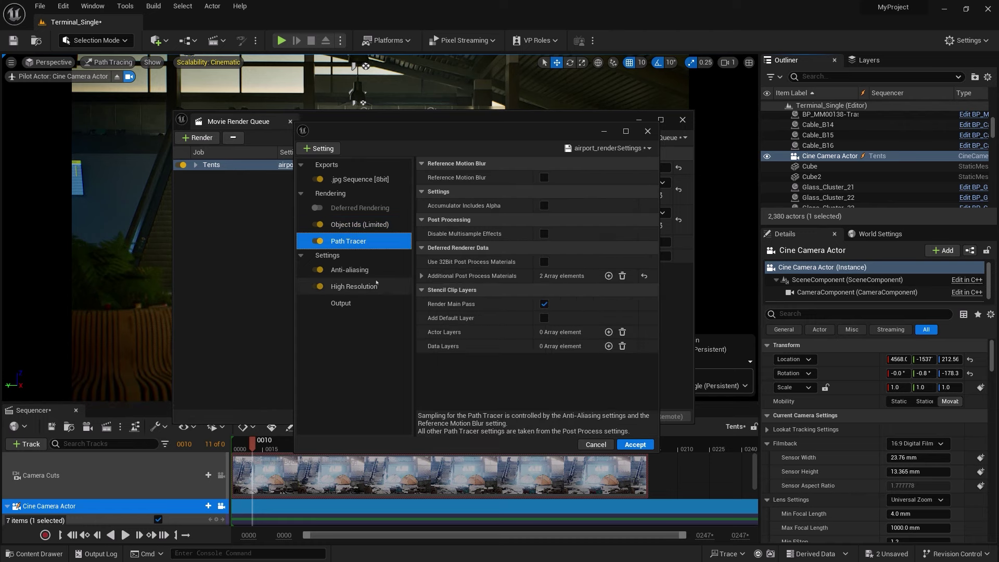
{"action": "left_click", "coordinate": [363, 224]}
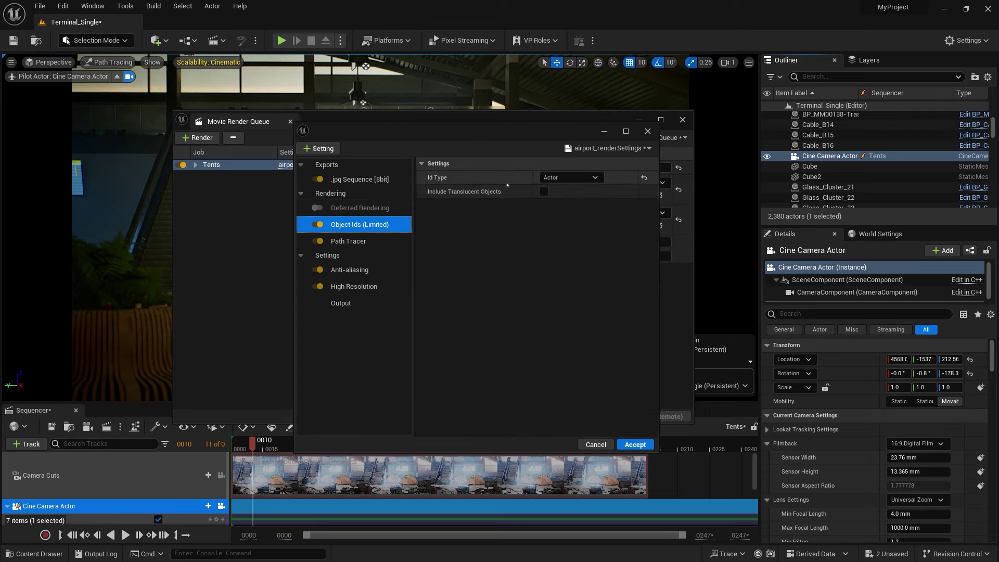
{"action": "left_click", "coordinate": [634, 444]}
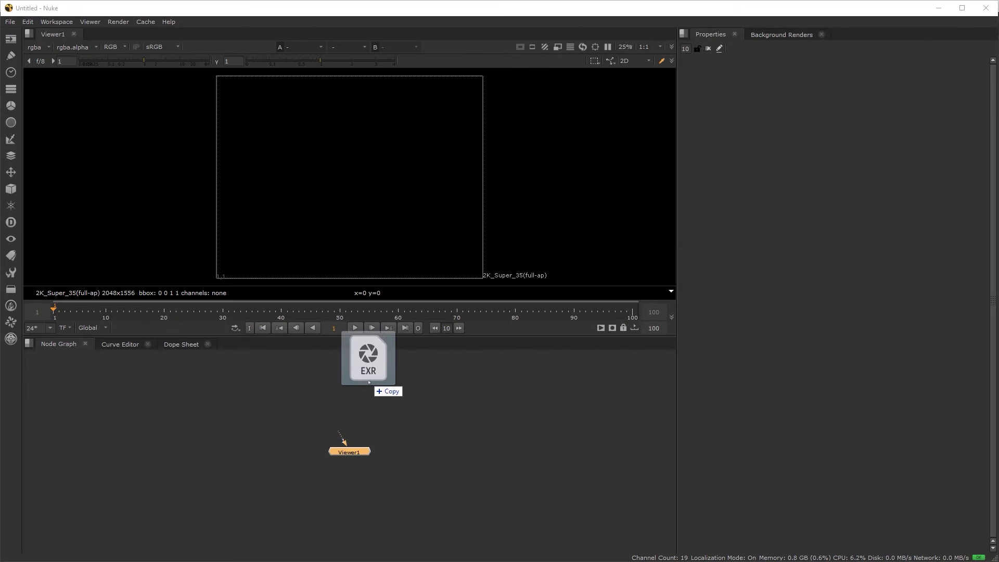
Import the 2350×1000 tents EXR as Read1 and display it through Viewer1 below it.
{"action": "mouse_move", "coordinate": [125, 305]}
{"action": "left_mouse_down"}
{"action": "mouse_move", "coordinate": [370, 422]}
{"action": "mouse_move", "coordinate": [368, 394]}
{"action": "left_mouse_up"}
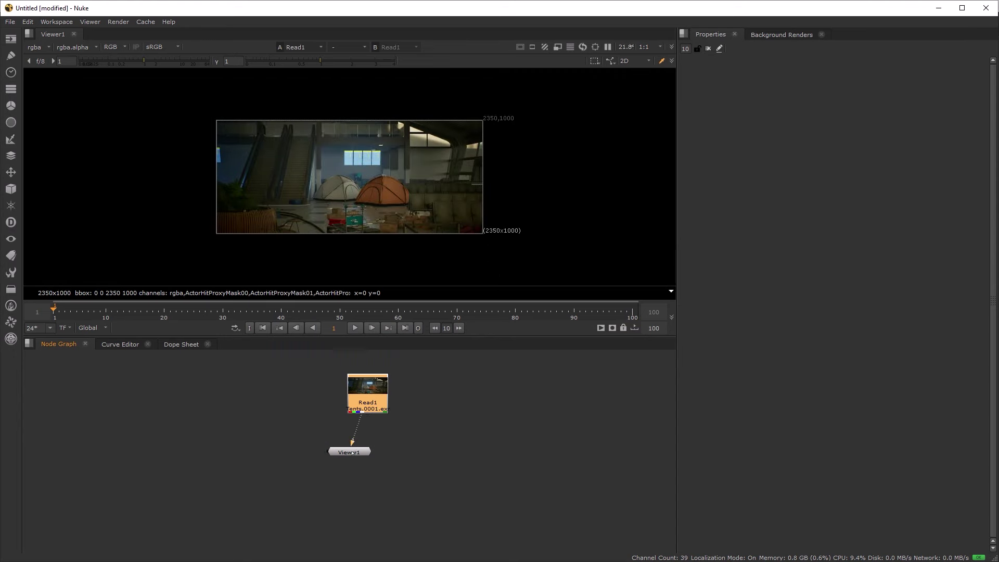
{"action": "left_click_drag", "start_coordinate": [349, 451], "coordinate": [368, 451]}
{"action": "key", "text": "equal"}
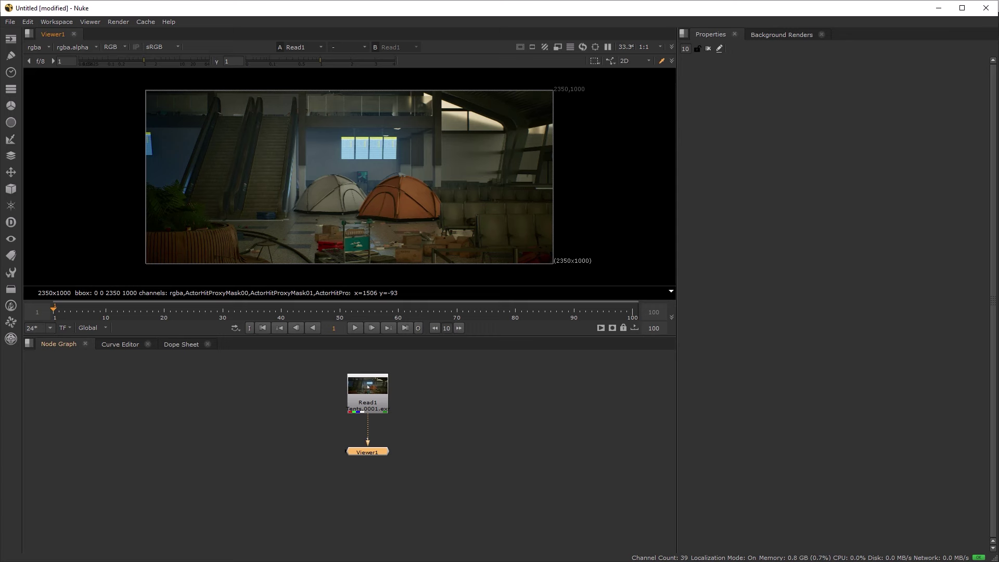
{"action": "left_click_drag", "start_coordinate": [373, 442], "coordinate": [380, 511]}
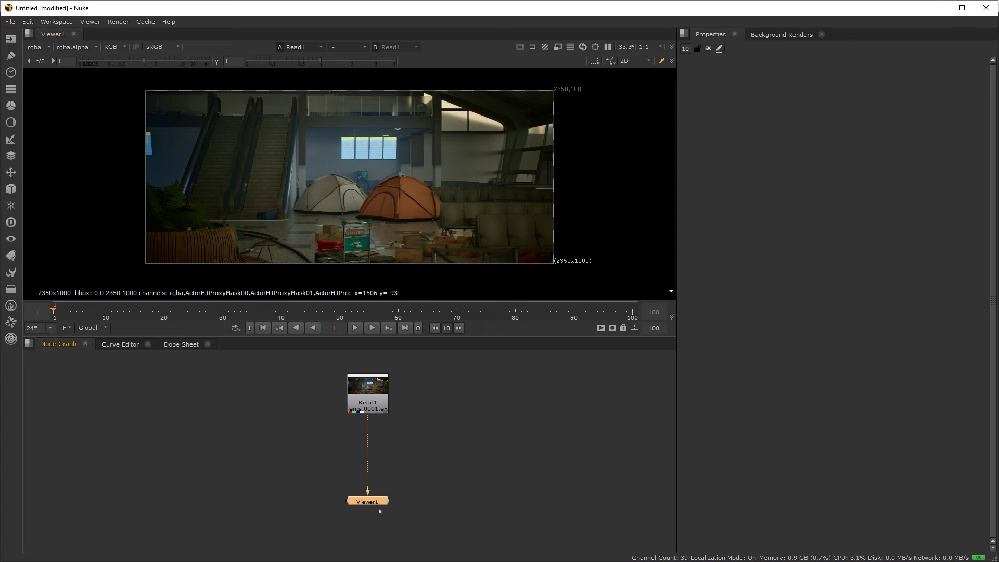
View the ActorHitProxyMask00 and MotionVectors layers in turn, ending on WorldDepth.
{"action": "double_click", "coordinate": [367, 390]}
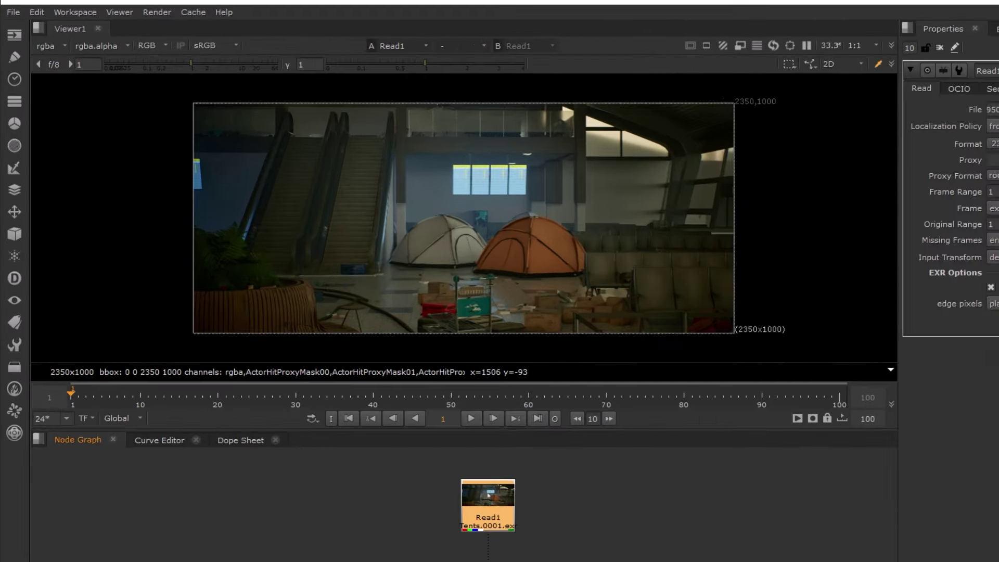
{"action": "left_click", "coordinate": [45, 46]}
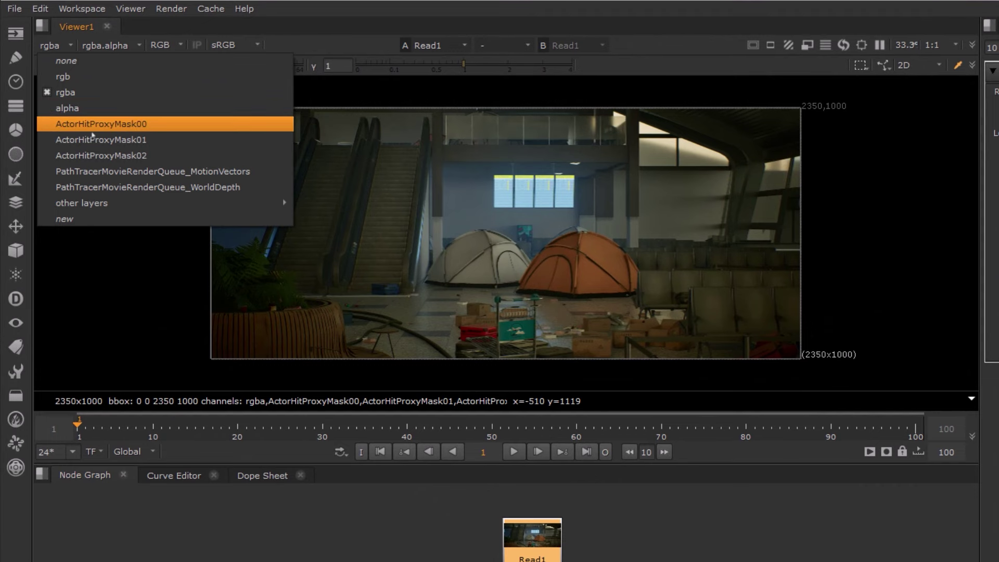
{"action": "left_click", "coordinate": [125, 126]}
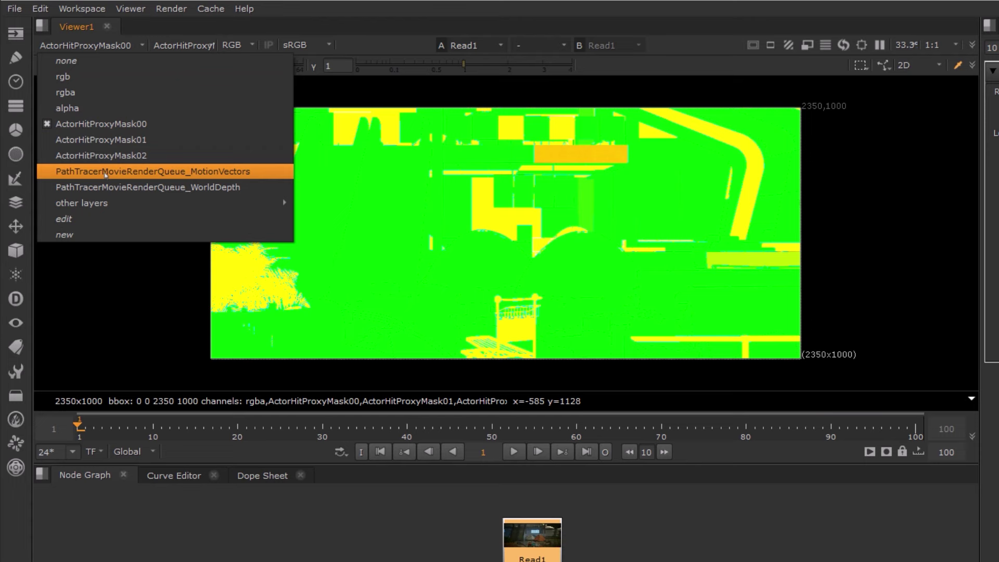
{"action": "left_click", "coordinate": [105, 173]}
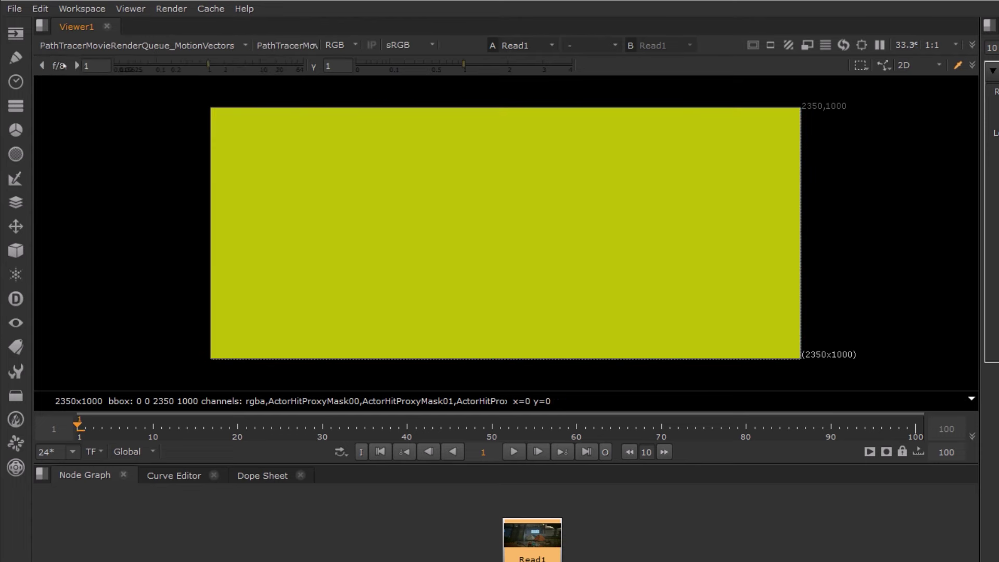
{"action": "left_click", "coordinate": [71, 49]}
{"action": "left_click", "coordinate": [84, 189]}
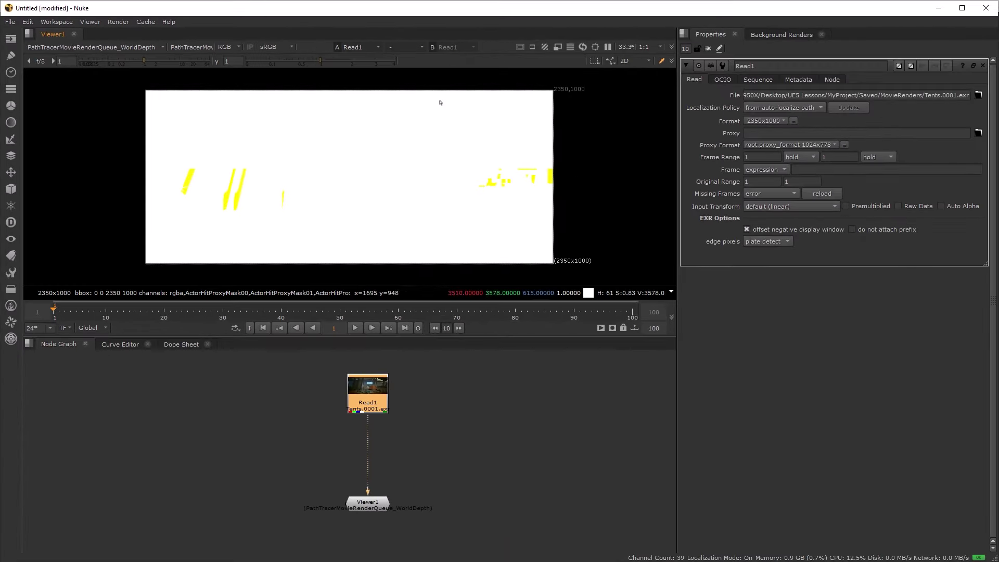
Create a Shuffle node and move it beside Read1.
{"action": "key", "text": "Tab"}
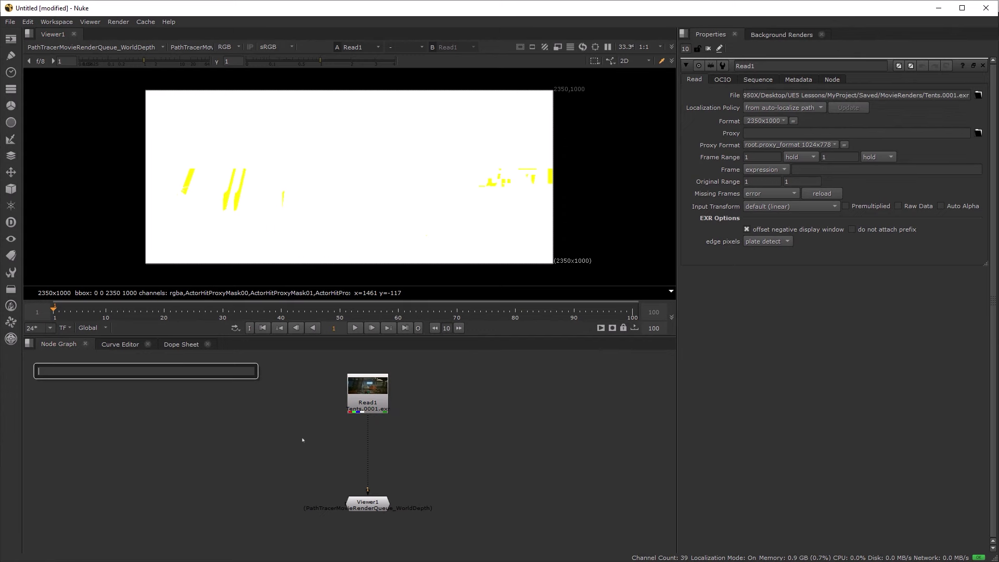
{"action": "key", "text": "Escape"}
{"action": "key", "text": "Tab"}
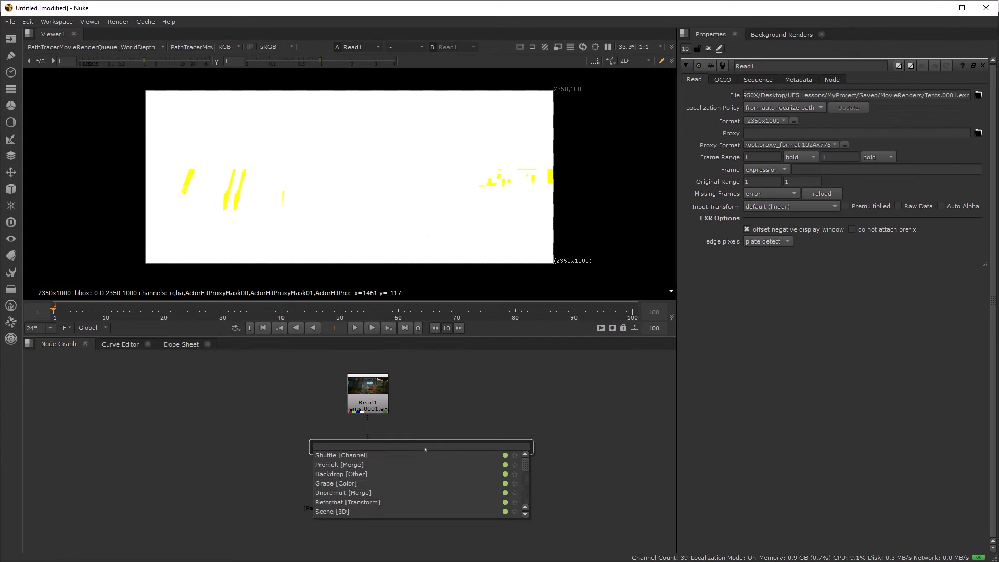
{"action": "type", "text": "shuff"}
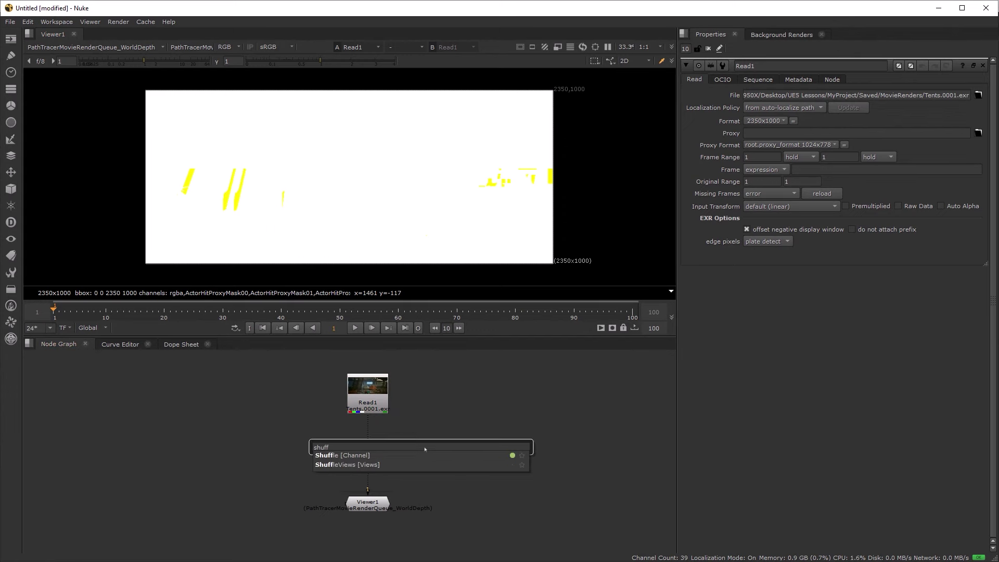
{"action": "key", "text": "Return"}
{"action": "left_click_drag", "start_coordinate": [415, 410], "coordinate": [452, 436]}
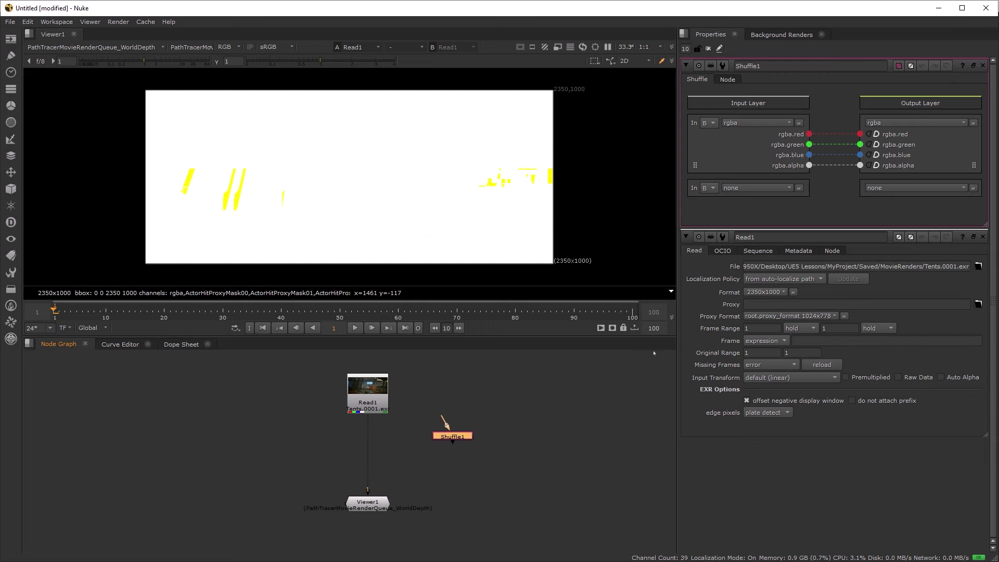
Connect Shuffle1 to Read1, set its input layer to WorldDepth, and view it.
{"action": "left_click", "coordinate": [787, 124]}
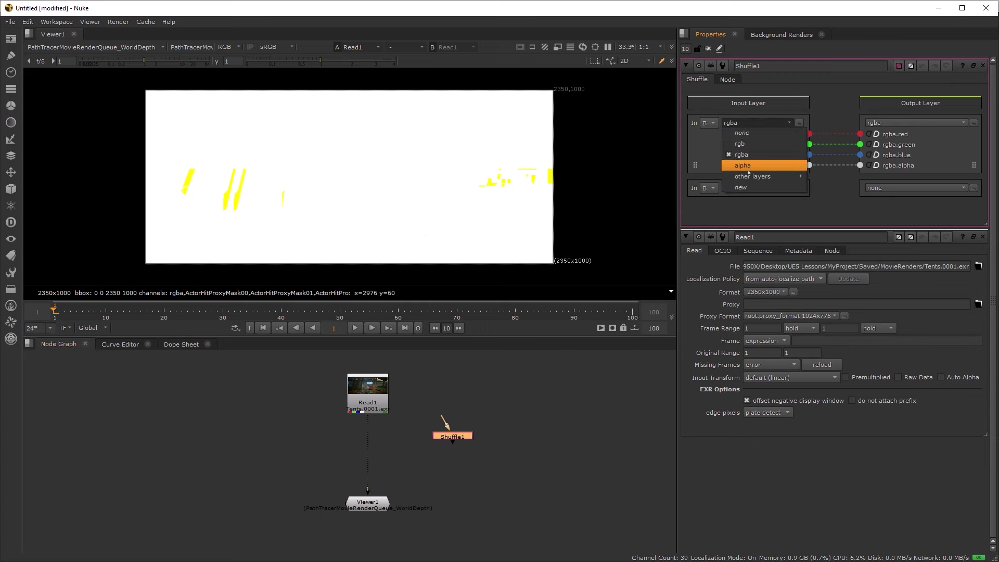
{"action": "key", "text": "Escape"}
{"action": "left_click_drag", "start_coordinate": [443, 420], "coordinate": [389, 430]}
{"action": "left_click_drag", "start_coordinate": [447, 439], "coordinate": [449, 413]}
{"action": "left_click", "coordinate": [753, 123]}
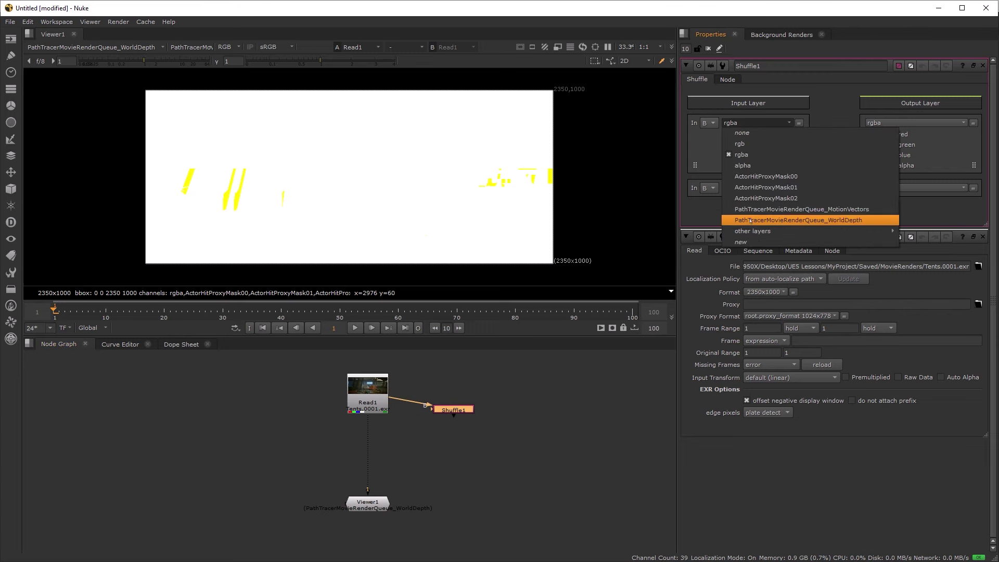
{"action": "left_click", "coordinate": [765, 221]}
{"action": "left_click_drag", "start_coordinate": [454, 409], "coordinate": [462, 394]}
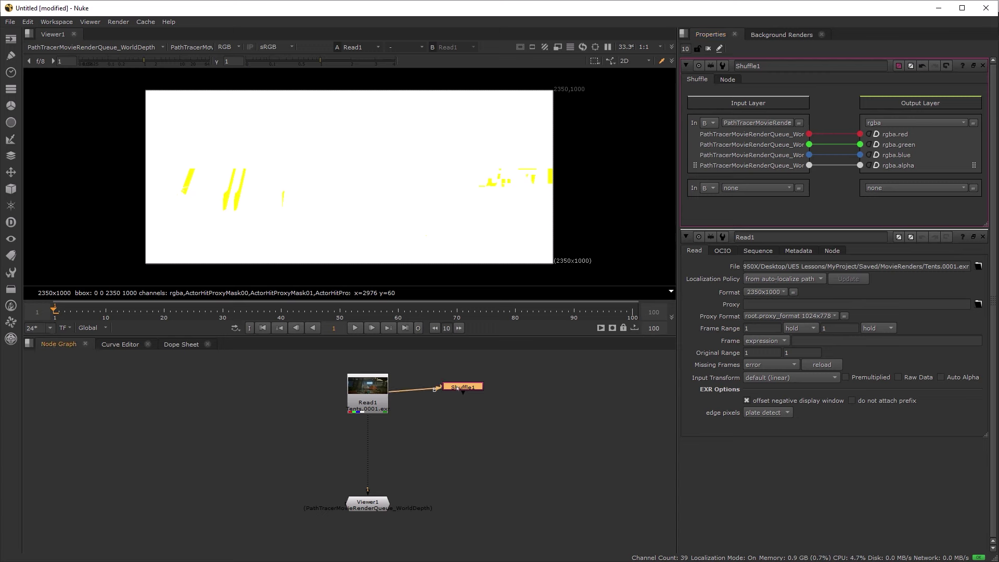
{"action": "key", "text": "1"}
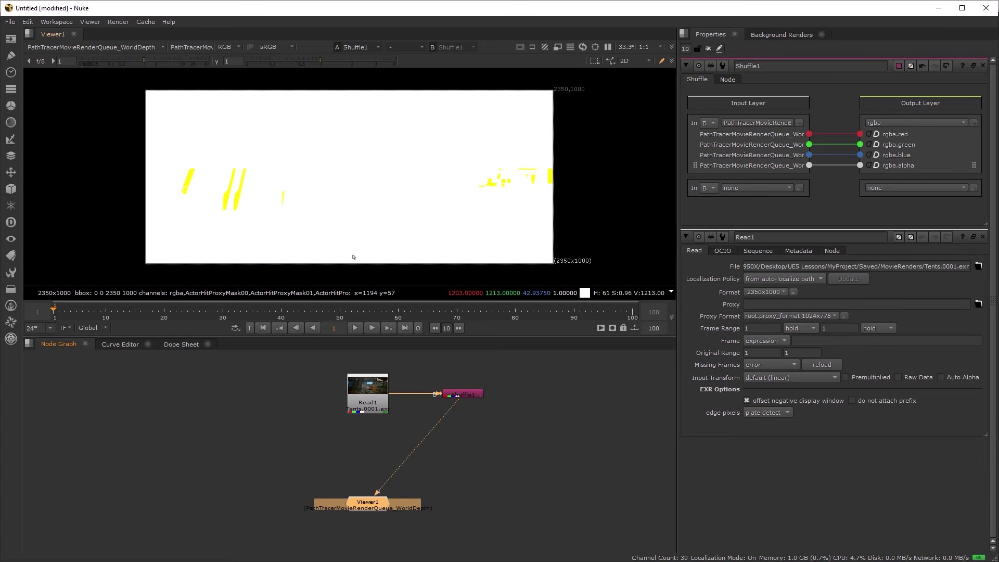
Add a Grade node under Shuffle1 with a very small gain value.
{"action": "left_click", "coordinate": [408, 440]}
{"action": "key", "text": "g"}
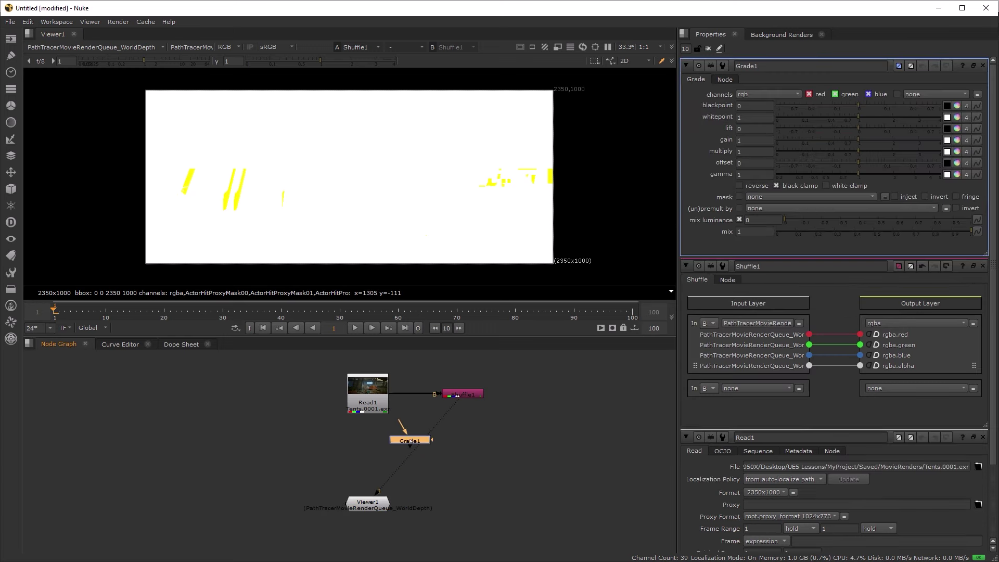
{"action": "left_click_drag", "start_coordinate": [413, 441], "coordinate": [464, 406]}
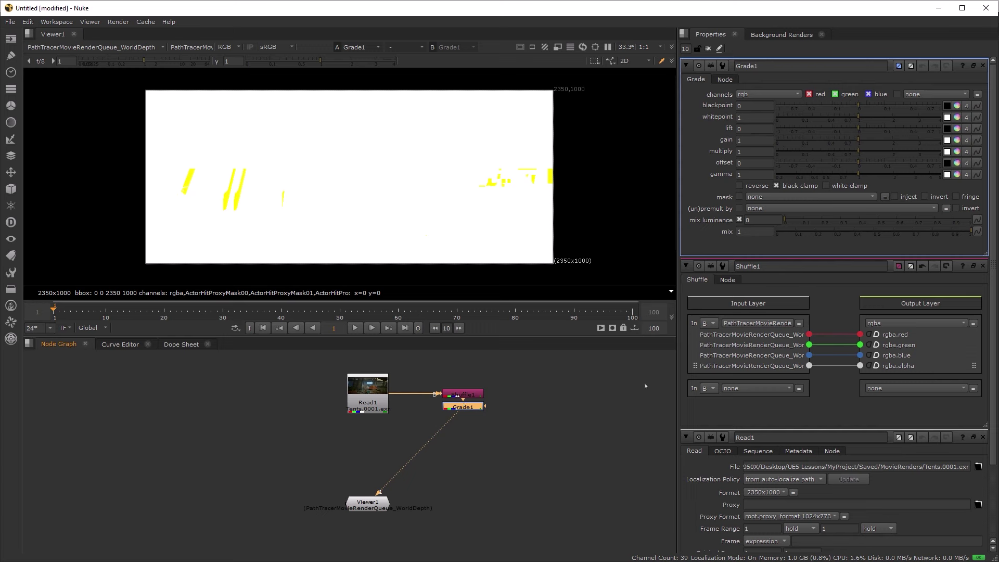
{"action": "left_click", "coordinate": [751, 145]}
{"action": "type", "text": ".0001"}
{"action": "key", "text": "BackSpace"}
{"action": "type", "text": "01"}
{"action": "key", "text": "Return"}
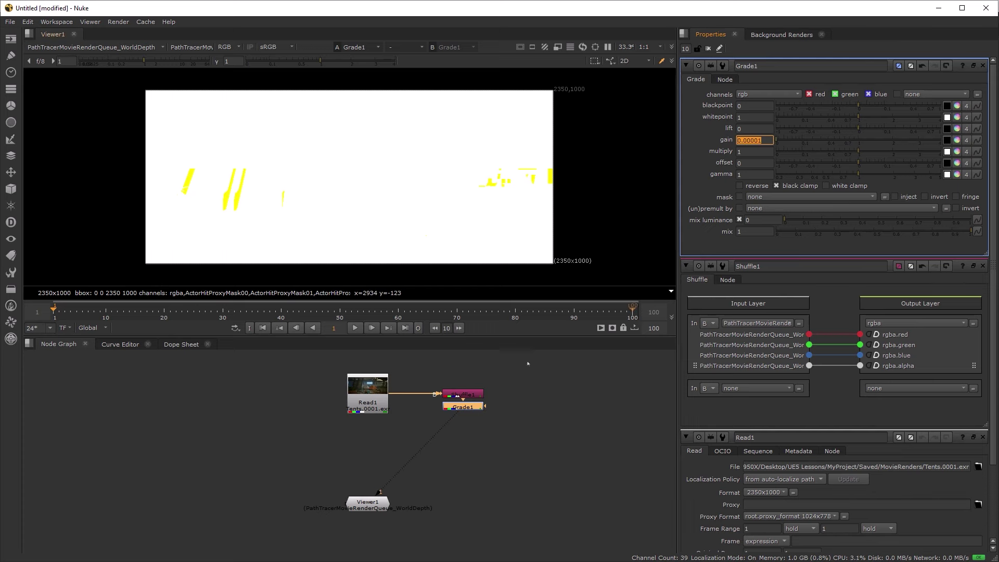
{"action": "scroll", "coordinate": [326, 161], "scroll_direction": "down", "scroll_amount": 2}
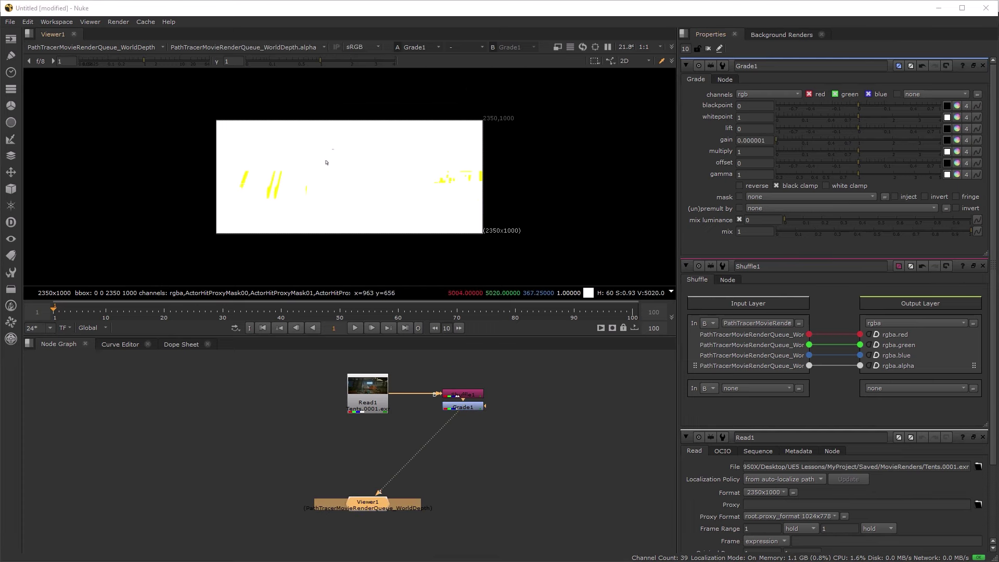
Switch the viewer to rgba and set Grade1's gain to 0.00001.
{"action": "left_click", "coordinate": [93, 47]}
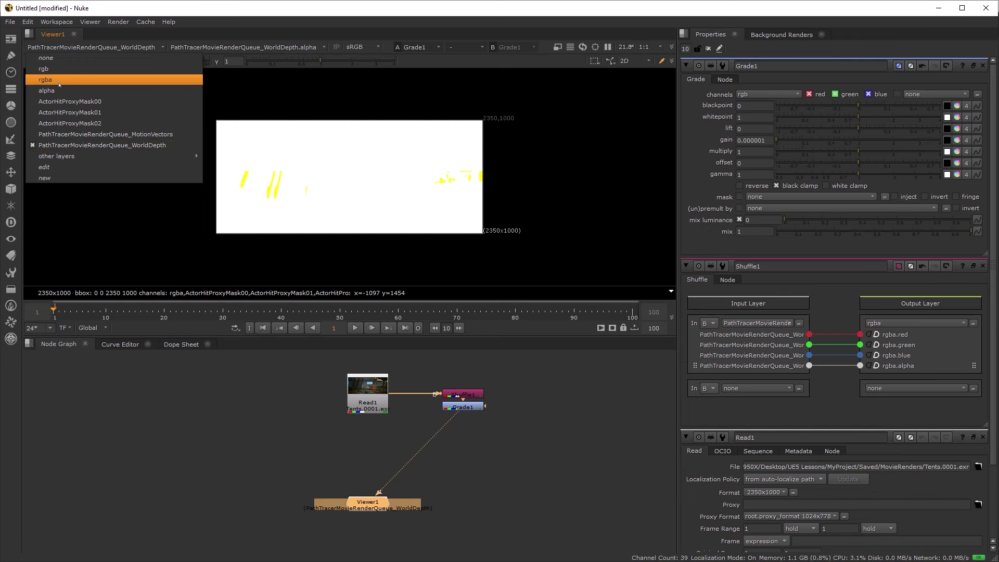
{"action": "left_click", "coordinate": [59, 83]}
{"action": "scroll", "coordinate": [359, 227], "scroll_direction": "up", "scroll_amount": 2}
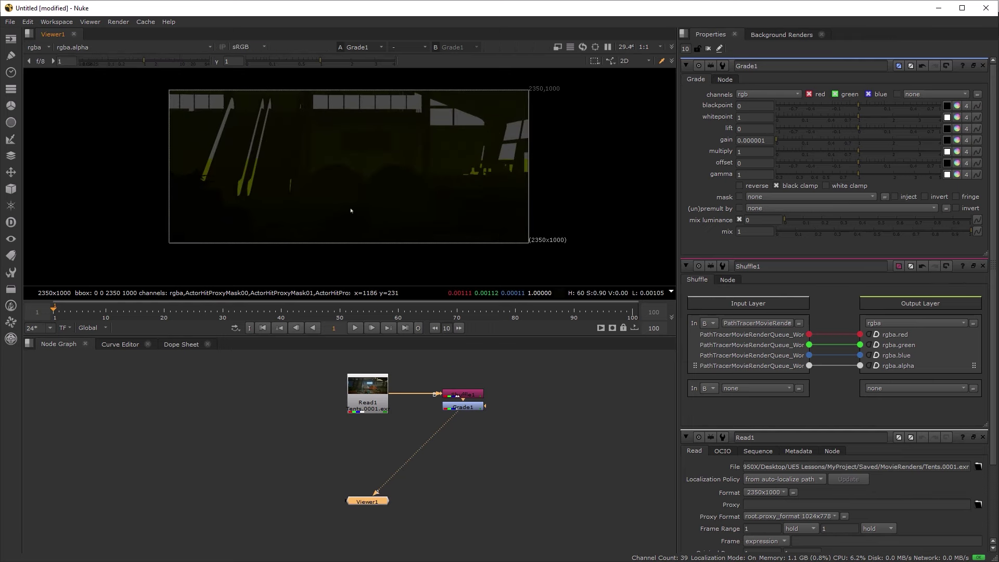
{"action": "scroll", "coordinate": [350, 210], "scroll_direction": "up", "scroll_amount": 2}
{"action": "left_click", "coordinate": [790, 150]}
{"action": "left_click", "coordinate": [756, 140]}
{"action": "key", "text": "BackSpace"}
{"action": "key", "text": "Return"}
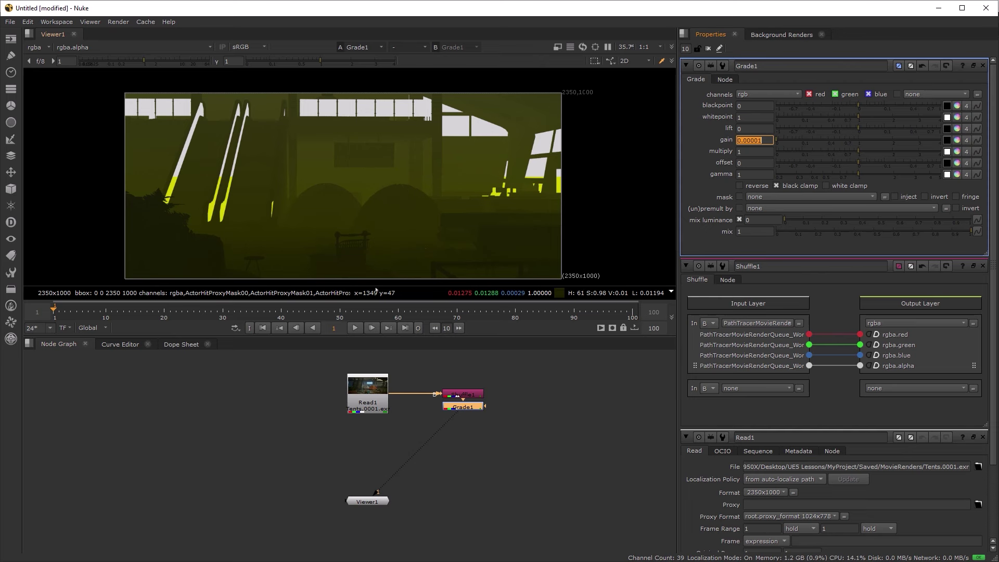
{"action": "left_click", "coordinate": [452, 445]}
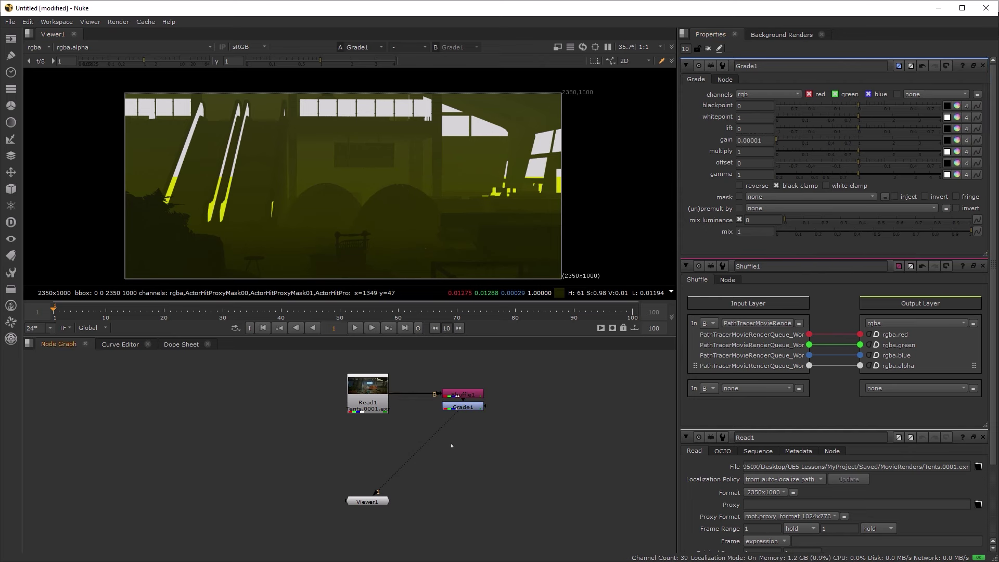
Add ColorCorrect1 under Grade1 with saturation removed entirely.
{"action": "key", "text": "Tab"}
{"action": "type", "text": "c"}
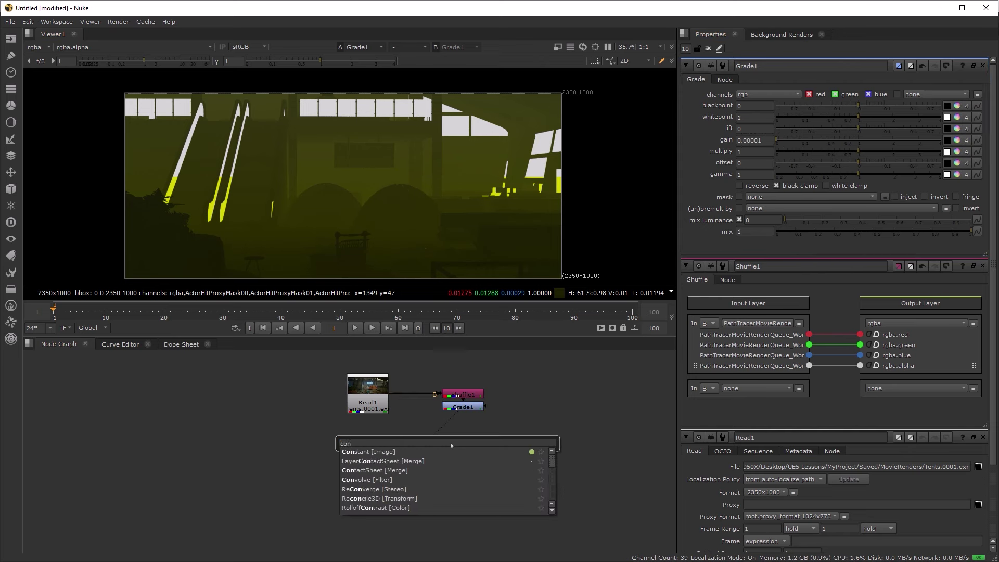
{"action": "key", "text": "BackSpace"}
{"action": "key", "text": "BackSpace"}
{"action": "key", "text": "BackSpace"}
{"action": "type", "text": "co"}
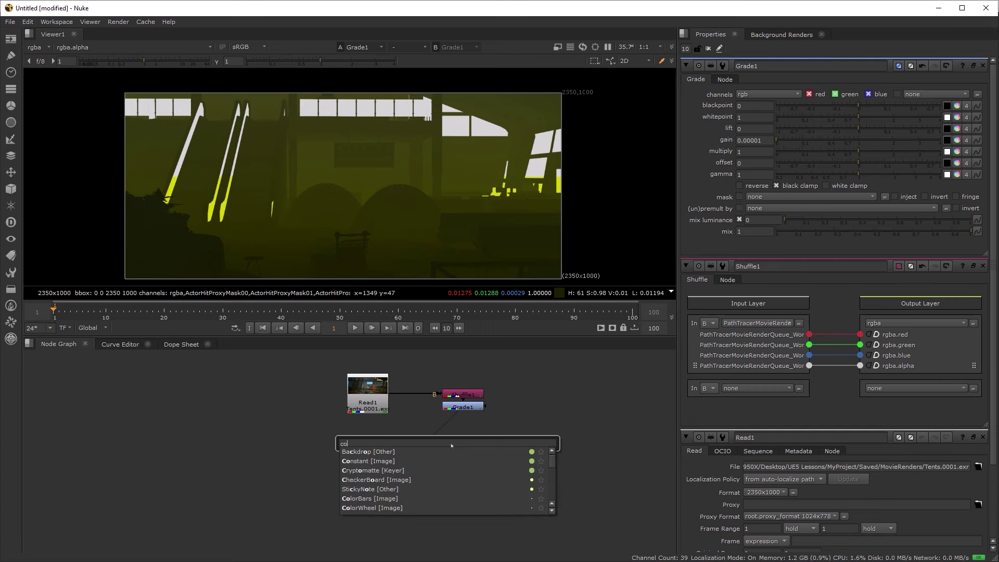
{"action": "type", "text": "lo"}
{"action": "key", "text": "Down"}
{"action": "key", "text": "Down"}
{"action": "key", "text": "Down"}
{"action": "key", "text": "Down"}
{"action": "key", "text": "Return"}
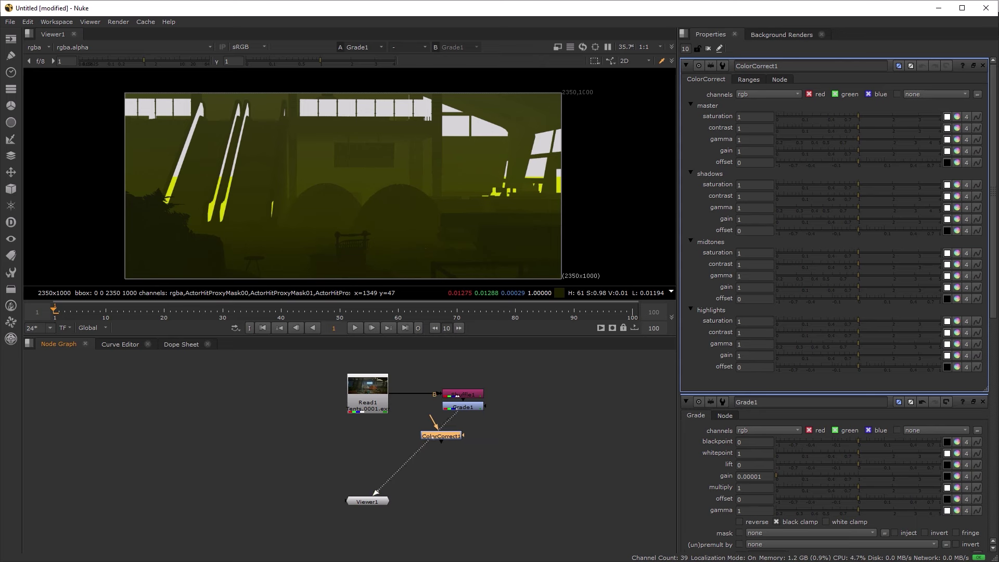
{"action": "mouse_move", "coordinate": [467, 438]}
{"action": "left_mouse_down"}
{"action": "mouse_move", "coordinate": [457, 427]}
{"action": "mouse_move", "coordinate": [467, 423]}
{"action": "left_mouse_up"}
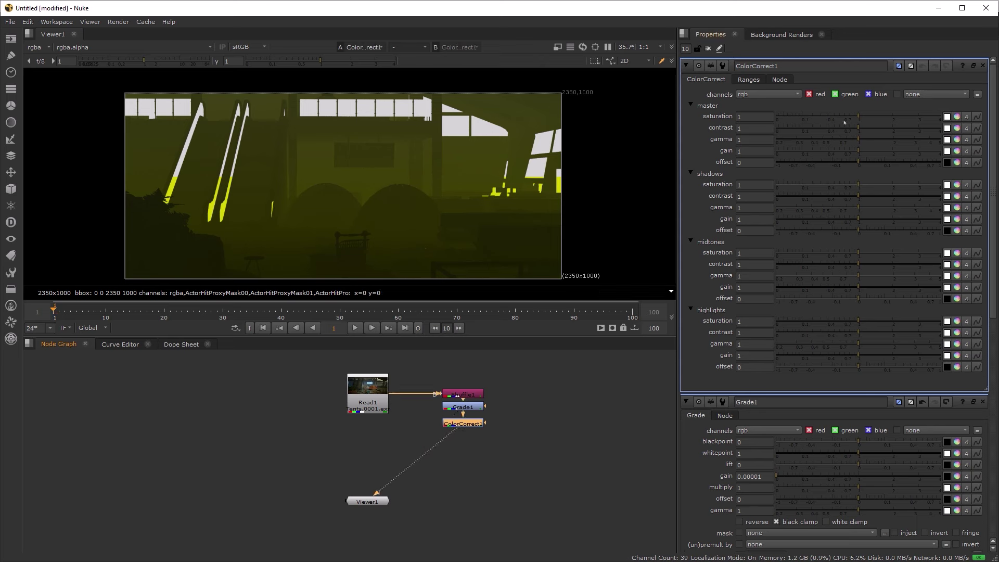
{"action": "left_click_drag", "start_coordinate": [850, 118], "coordinate": [776, 117]}
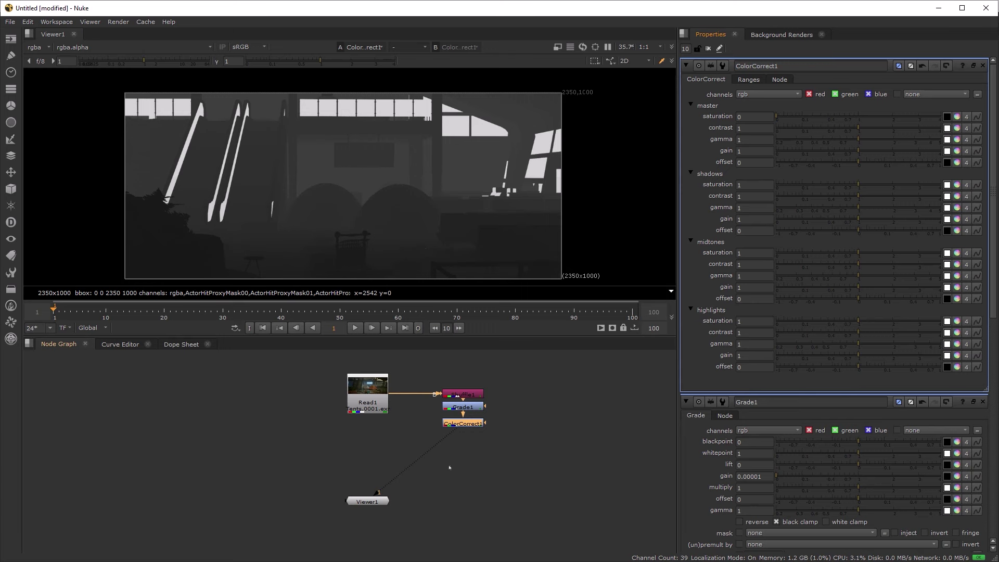
Add ColorCorrect2 below it and tint its gain blue (red 0.7, blue 1.3).
{"action": "key", "text": "c"}
{"action": "left_click_drag", "start_coordinate": [449, 467], "coordinate": [463, 438]}
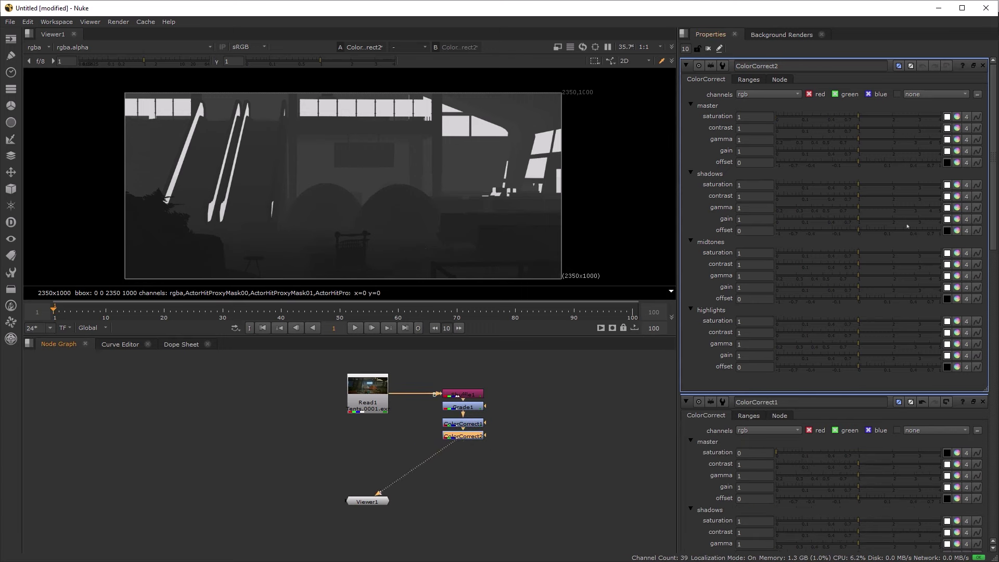
{"action": "left_click", "coordinate": [956, 151]}
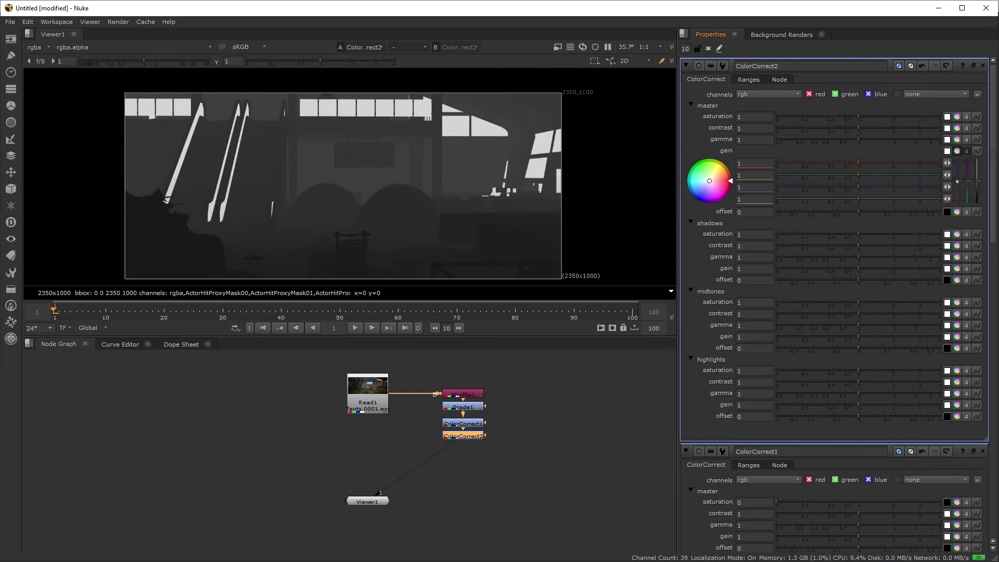
{"action": "left_click_drag", "start_coordinate": [709, 180], "coordinate": [709, 181]}
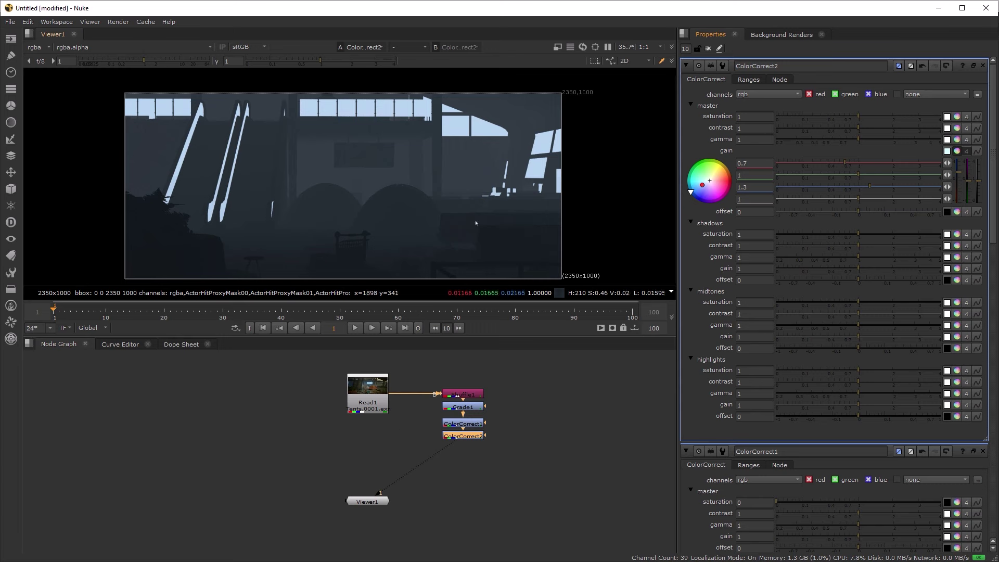
{"action": "left_click", "coordinate": [347, 457]}
Add a screen Merge with B from Read1 and view the result.
{"action": "key", "text": "m"}
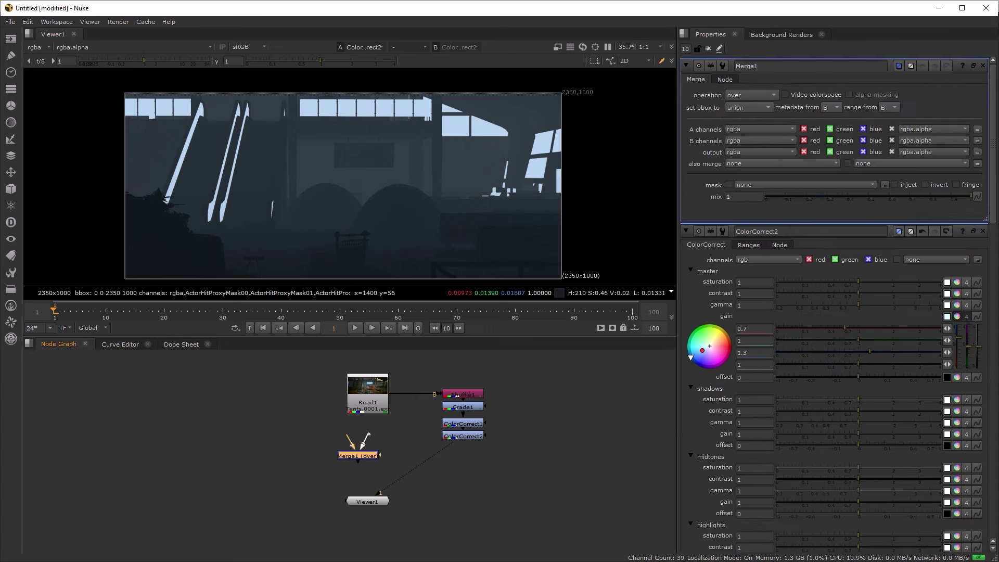
{"action": "mouse_move", "coordinate": [359, 446]}
{"action": "left_mouse_down"}
{"action": "mouse_move", "coordinate": [367, 399]}
{"action": "mouse_move", "coordinate": [367, 453]}
{"action": "mouse_move", "coordinate": [464, 436]}
{"action": "mouse_move", "coordinate": [459, 450]}
{"action": "left_mouse_up"}
{"action": "left_click", "coordinate": [362, 453]}
{"action": "left_click", "coordinate": [734, 96]}
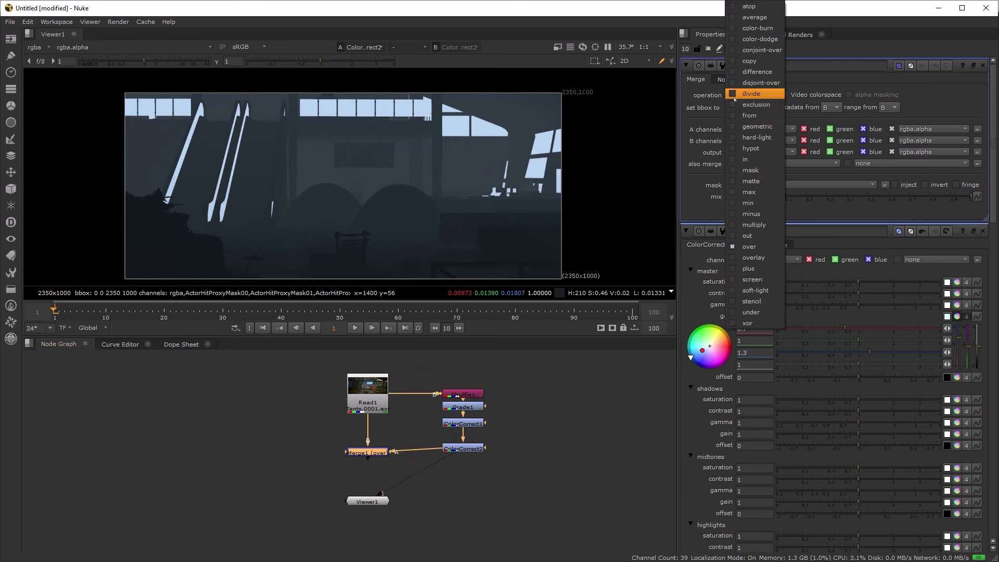
{"action": "left_click", "coordinate": [752, 279]}
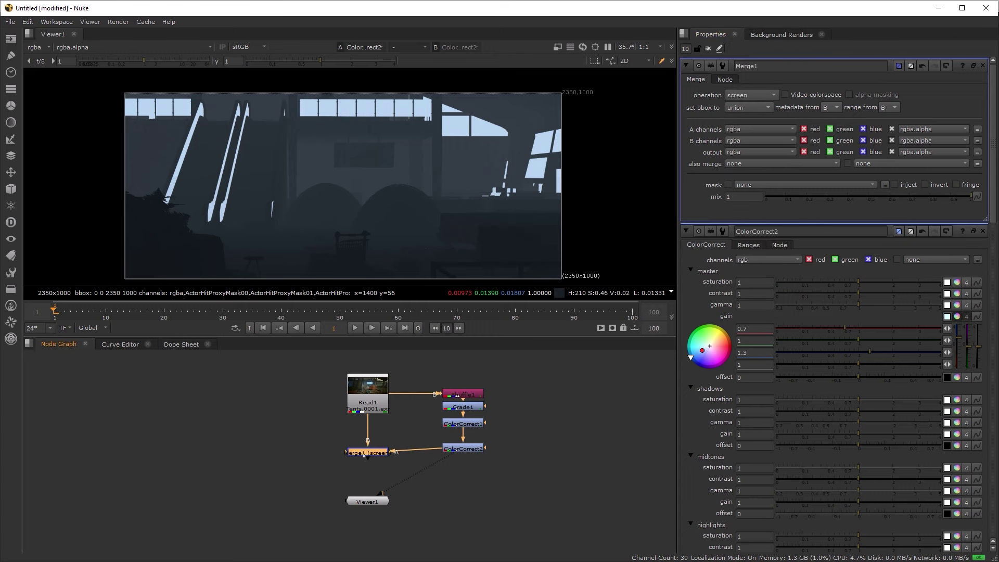
{"action": "key", "text": "1"}
Toggle the four-node grading branch off and on to compare, then select Shuffle1.
{"action": "left_click_drag", "start_coordinate": [439, 363], "coordinate": [515, 496]}
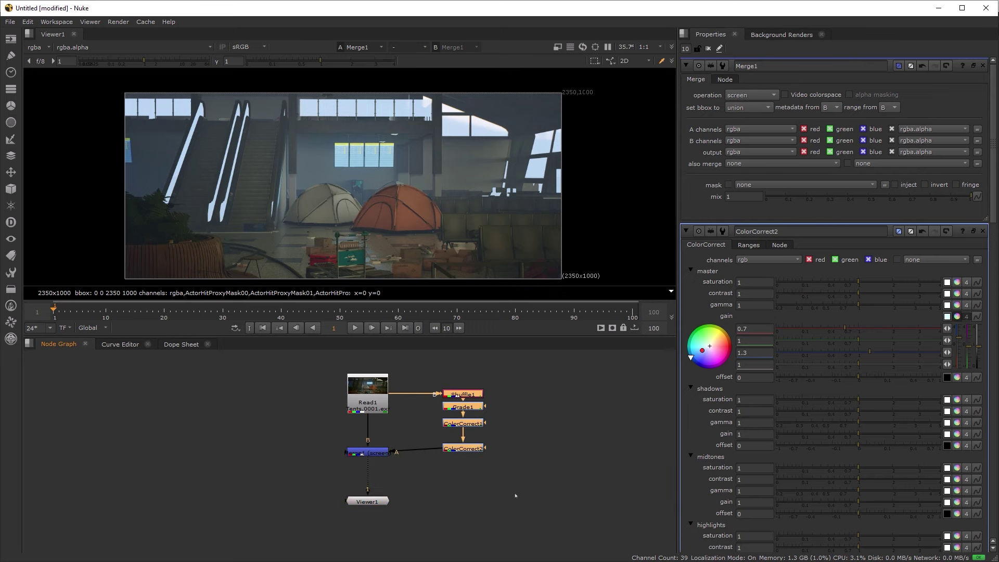
{"action": "key", "text": "d"}
{"action": "key", "text": "d"}
{"action": "key", "text": "d"}
{"action": "key", "text": "d"}
{"action": "key", "text": "d"}
{"action": "key", "text": "d"}
{"action": "left_click_drag", "start_coordinate": [459, 452], "coordinate": [459, 455]}
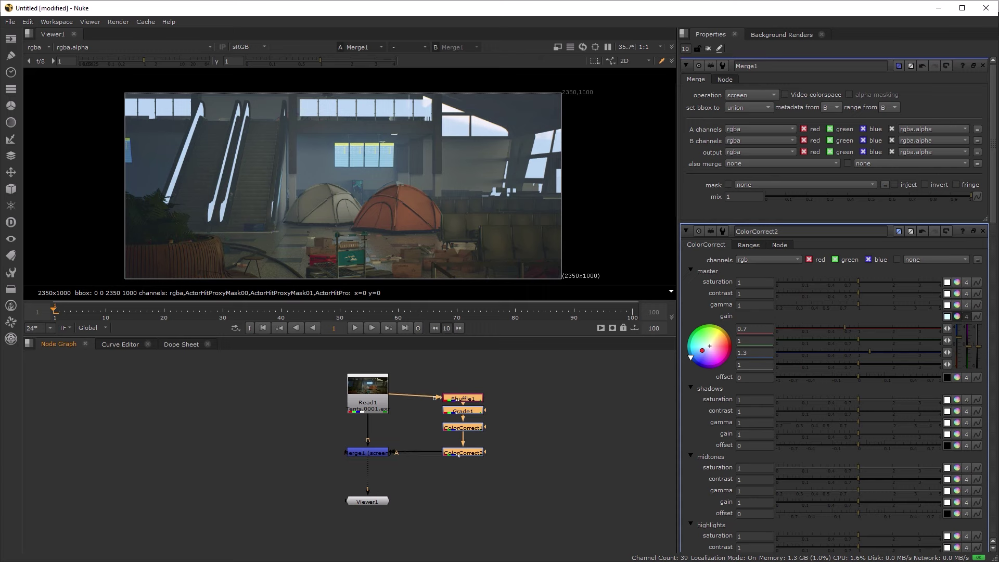
{"action": "left_click", "coordinate": [502, 427]}
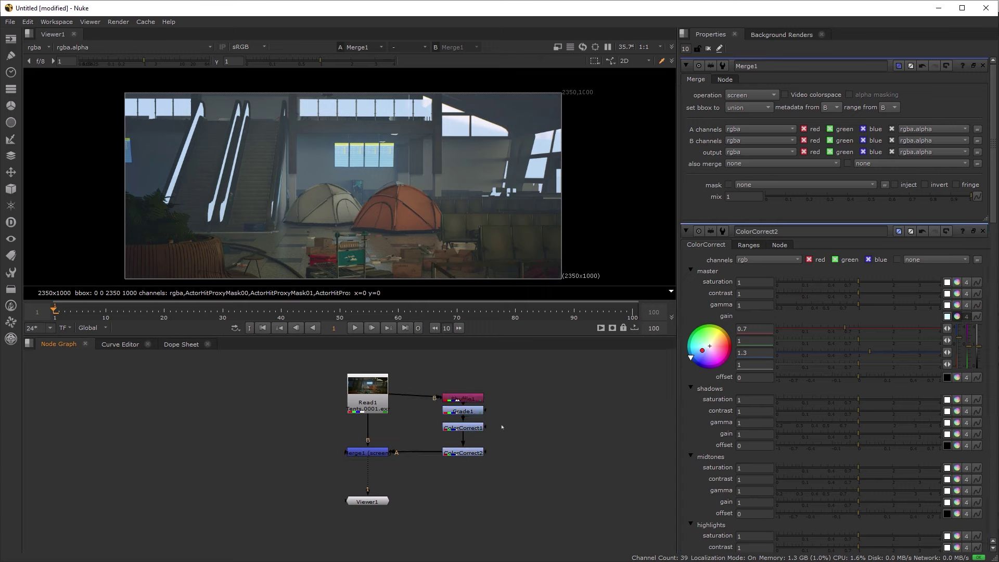
{"action": "left_click", "coordinate": [473, 396]}
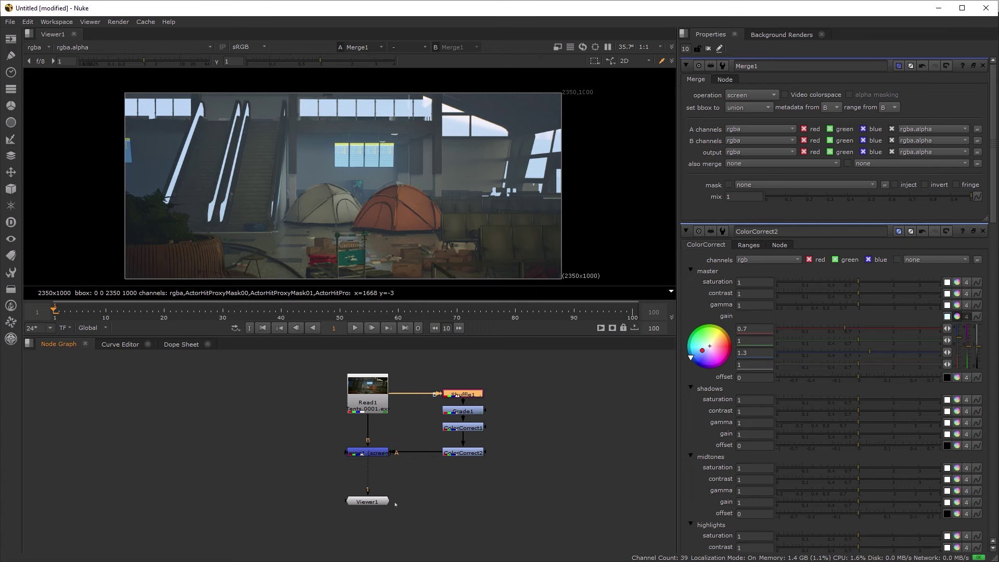
{"action": "left_click_drag", "start_coordinate": [379, 502], "coordinate": [380, 521]}
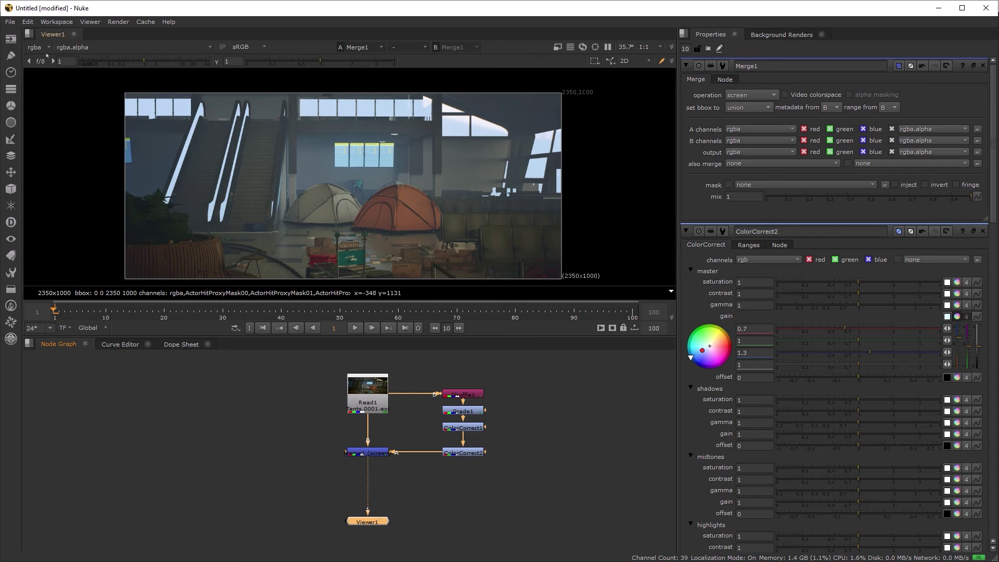
{"action": "left_click", "coordinate": [368, 393]}
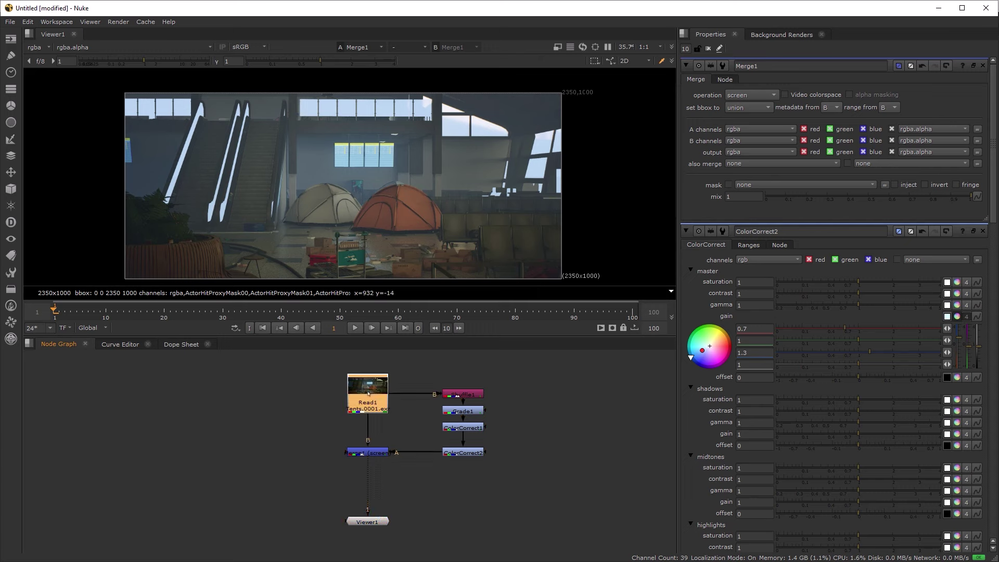
{"action": "key", "text": "1"}
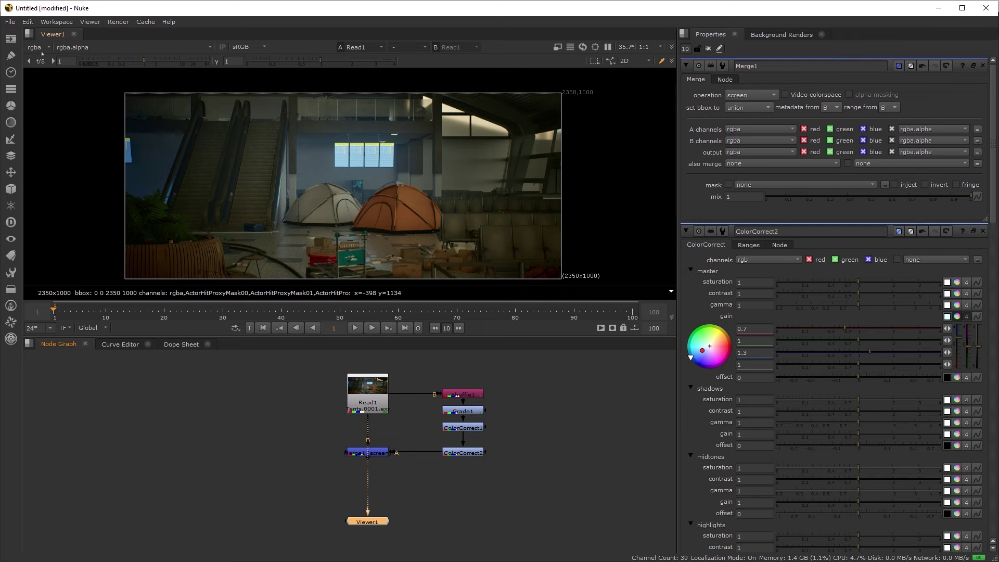
{"action": "left_click", "coordinate": [35, 47]}
{"action": "left_click", "coordinate": [70, 101]}
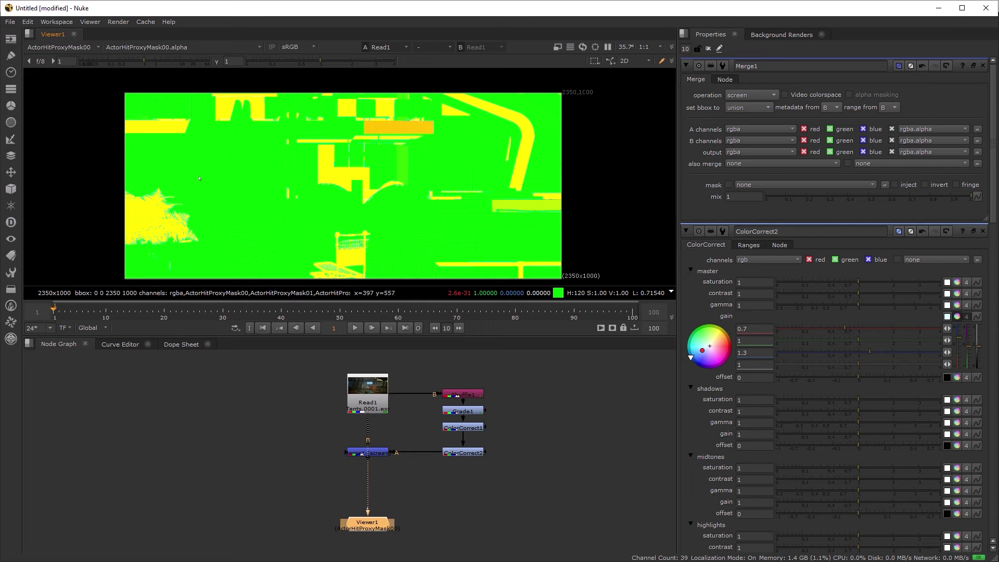
{"action": "left_click", "coordinate": [357, 454]}
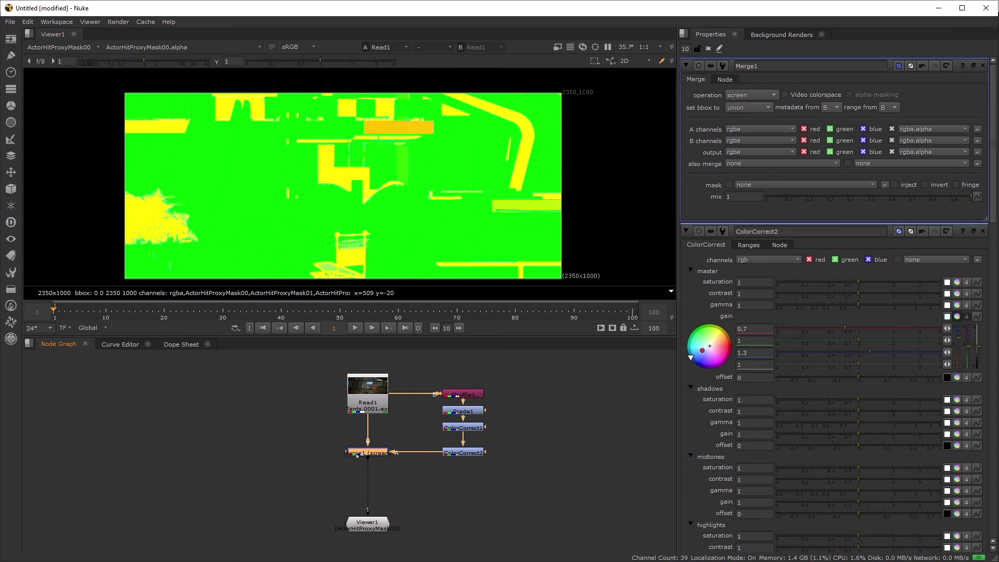
{"action": "key", "text": "1"}
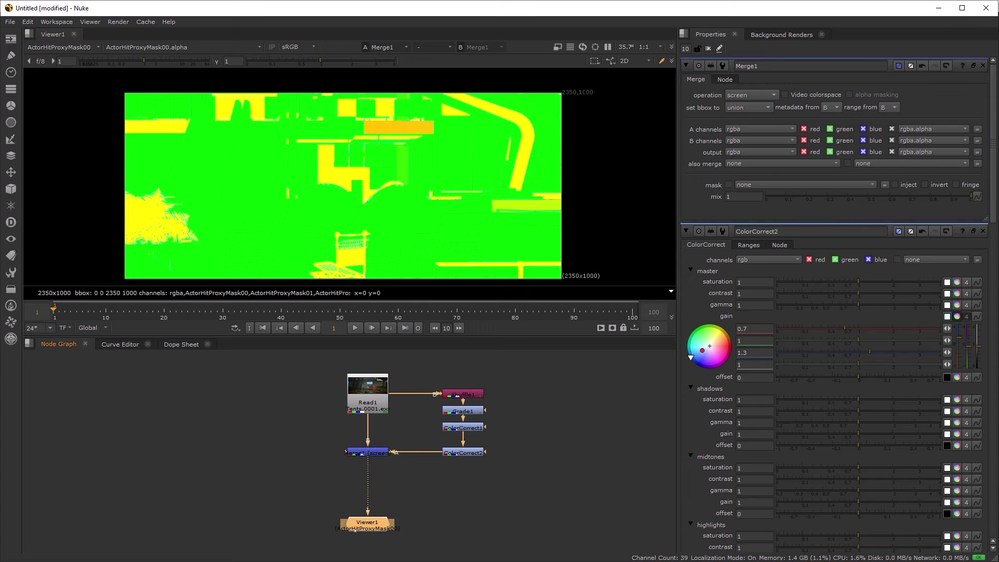
{"action": "left_click", "coordinate": [58, 46]}
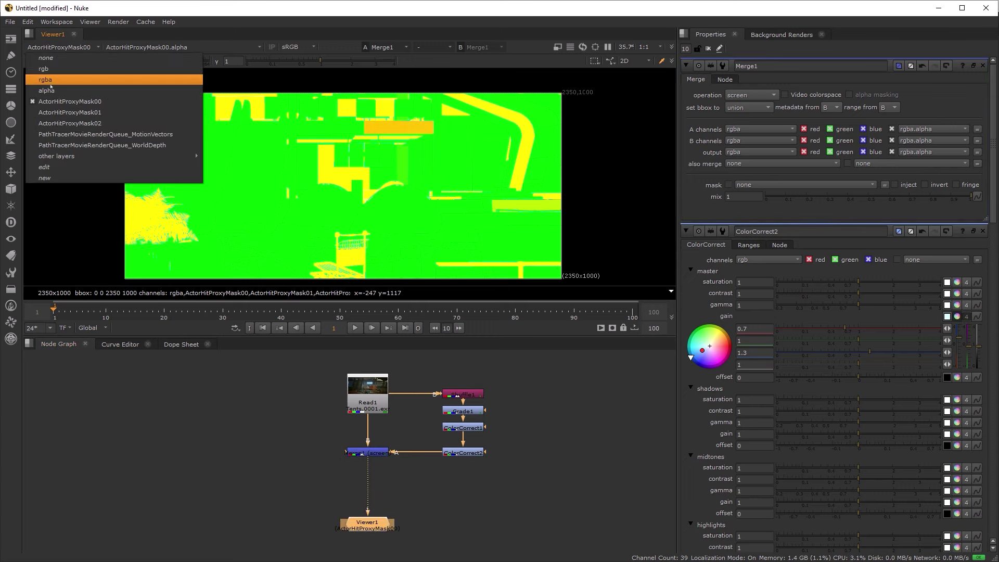
{"action": "left_click", "coordinate": [46, 80]}
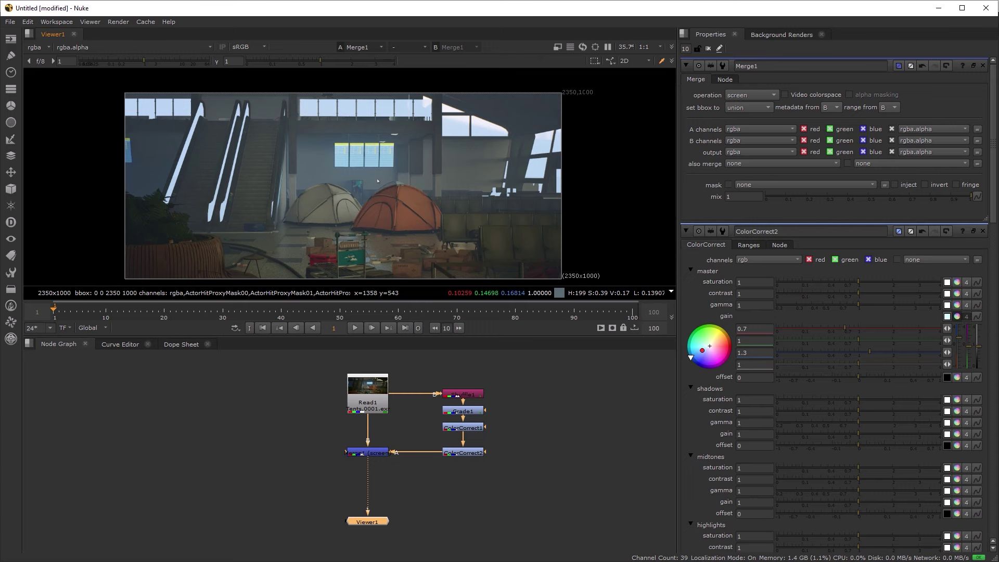
Create a Cryptomatte node from Read1 beside the merge and view its preview.
{"action": "left_click", "coordinate": [280, 452]}
{"action": "key", "text": "Tab"}
{"action": "type", "text": "cryp"}
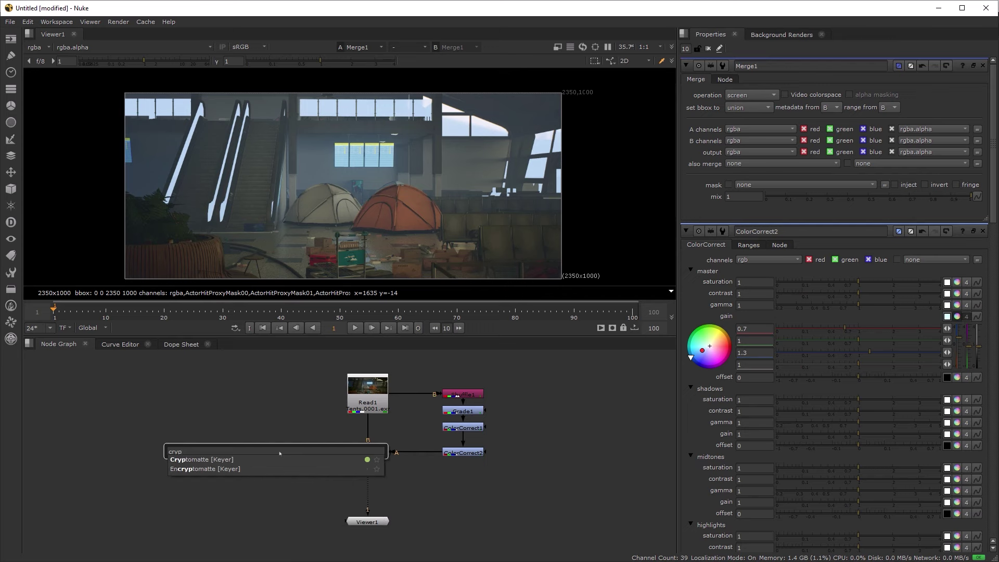
{"action": "key", "text": "Return"}
{"action": "mouse_move", "coordinate": [276, 450]}
{"action": "left_mouse_down"}
{"action": "mouse_move", "coordinate": [312, 463]}
{"action": "mouse_move", "coordinate": [366, 394]}
{"action": "left_mouse_up"}
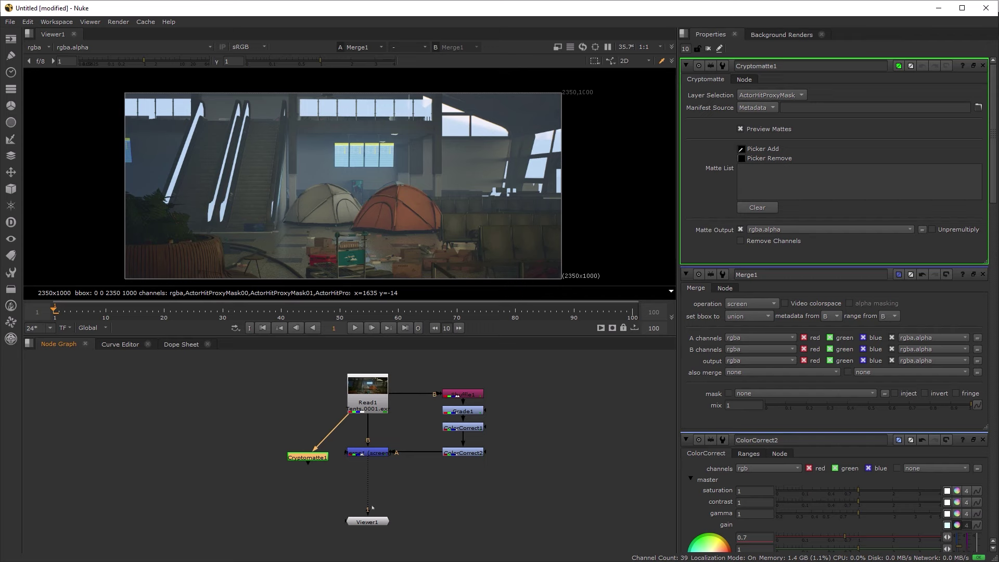
{"action": "left_click_drag", "start_coordinate": [367, 504], "coordinate": [308, 456]}
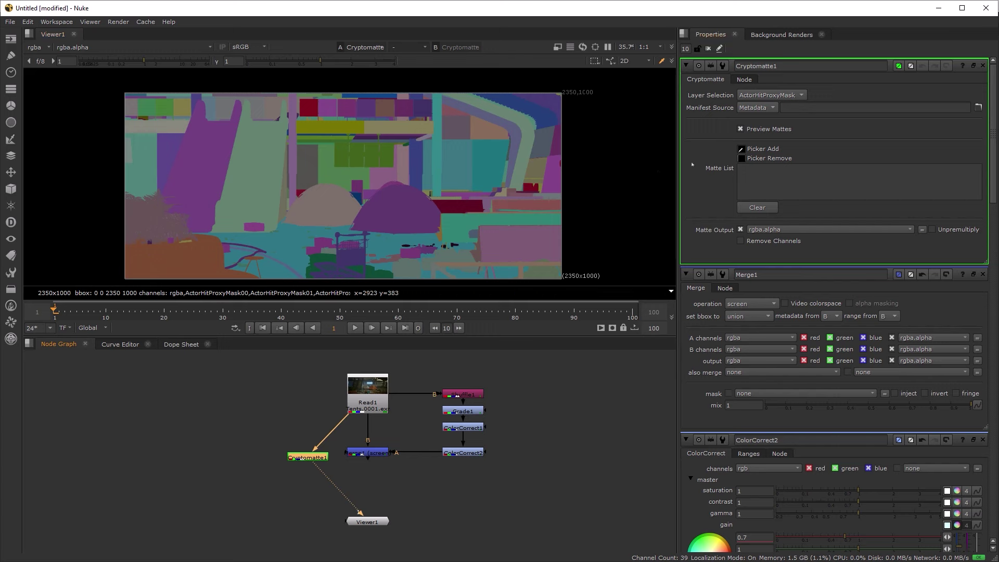
Pick both tents so Closed_Tent and Closed_Tent2 appear in the Matte List.
{"action": "left_click", "coordinate": [401, 210]}
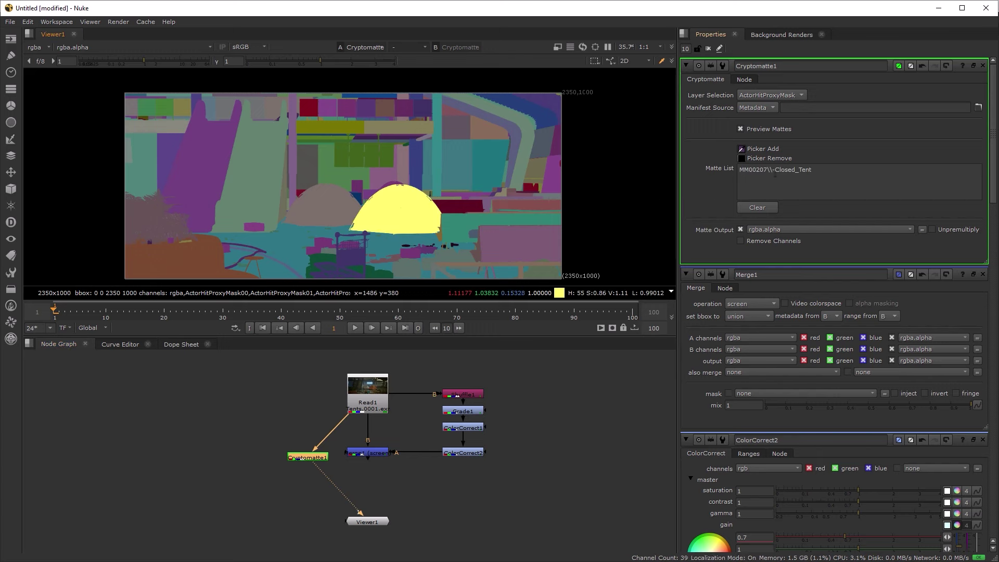
{"action": "left_click_drag", "start_coordinate": [771, 169], "coordinate": [813, 170]}
{"action": "left_click", "coordinate": [316, 211], "text": "ctrl"}
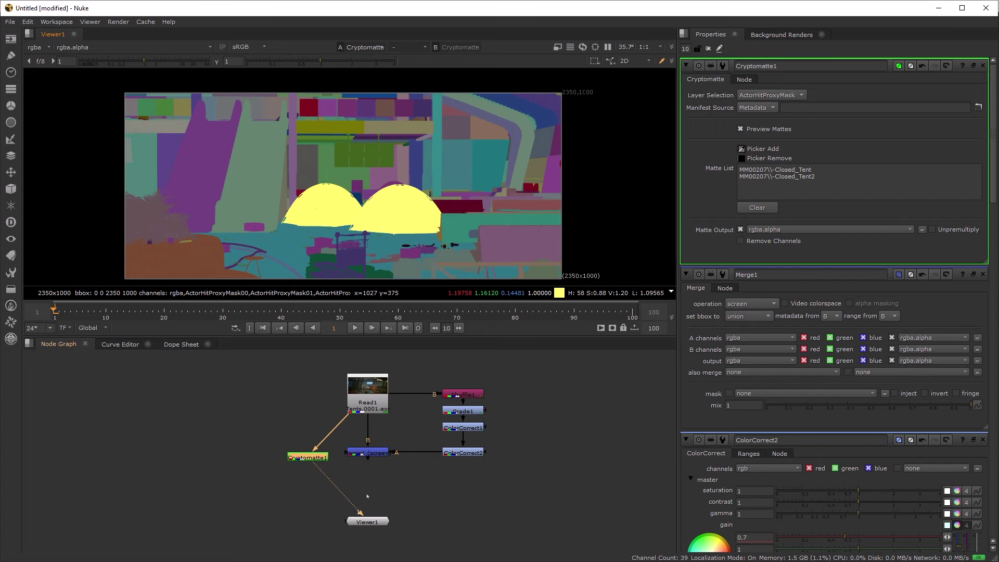
Add a Copy1 node fed by the merge and Cryptomatte, and view it.
{"action": "left_click", "coordinate": [368, 494]}
{"action": "key", "text": "k"}
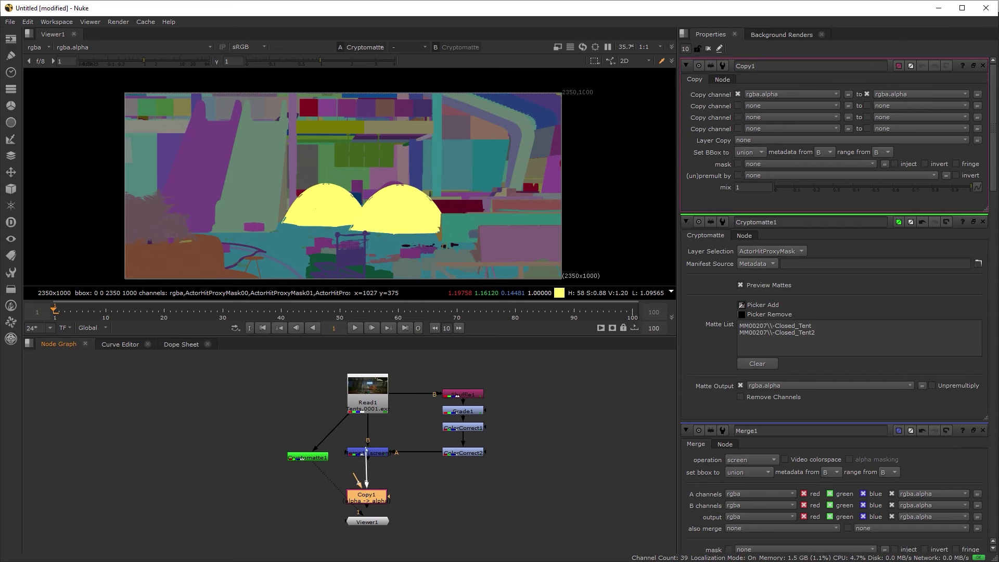
{"action": "mouse_move", "coordinate": [379, 473]}
{"action": "left_mouse_down"}
{"action": "mouse_move", "coordinate": [367, 451]}
{"action": "mouse_move", "coordinate": [308, 456]}
{"action": "left_mouse_up"}
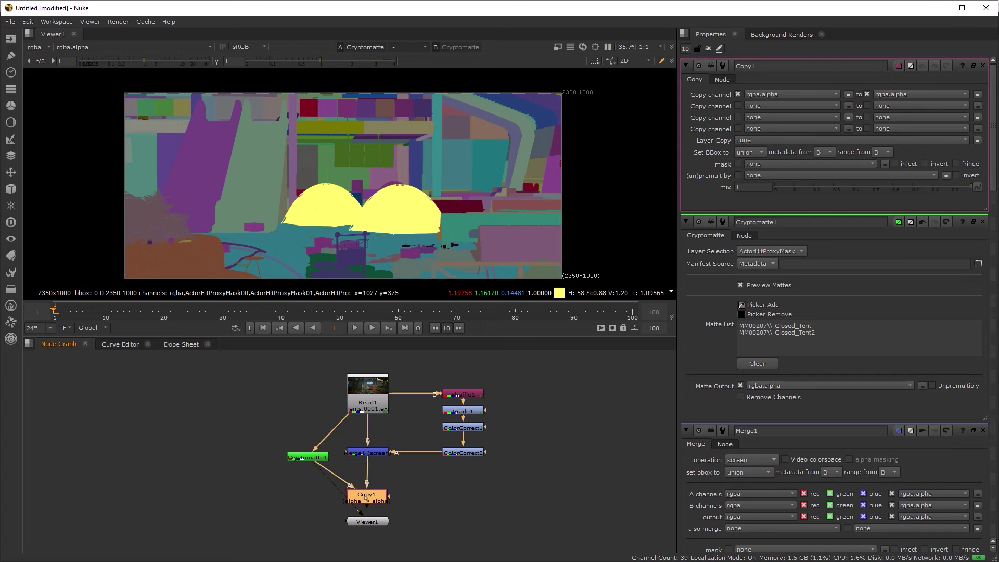
{"action": "key", "text": "1"}
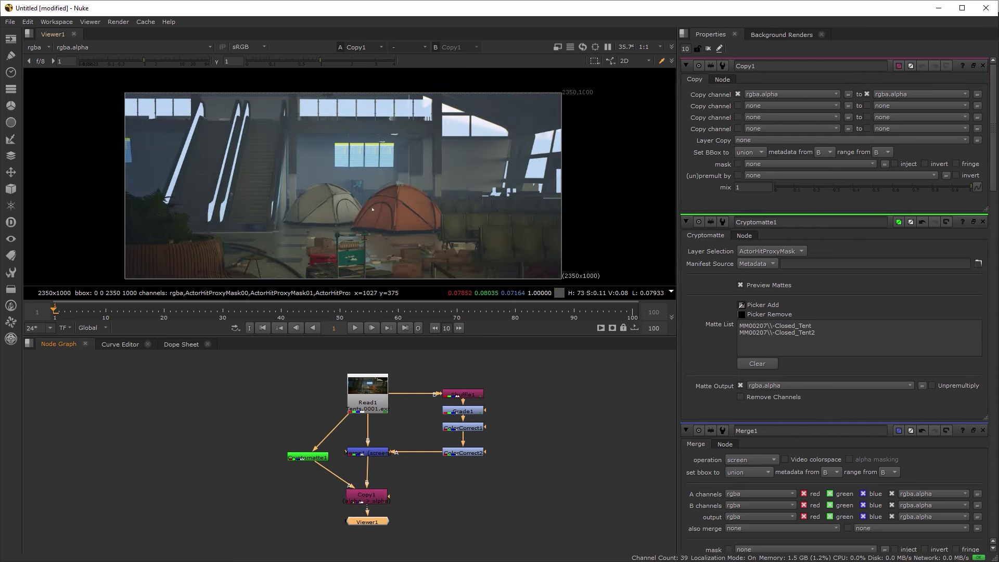
Compare the tent alpha with the colour image, then move Viewer1 lower.
{"action": "key", "text": "a"}
{"action": "key", "text": "a"}
{"action": "key", "text": "a"}
{"action": "key", "text": "a"}
{"action": "key", "text": "a"}
{"action": "key", "text": "a"}
{"action": "key", "text": "a"}
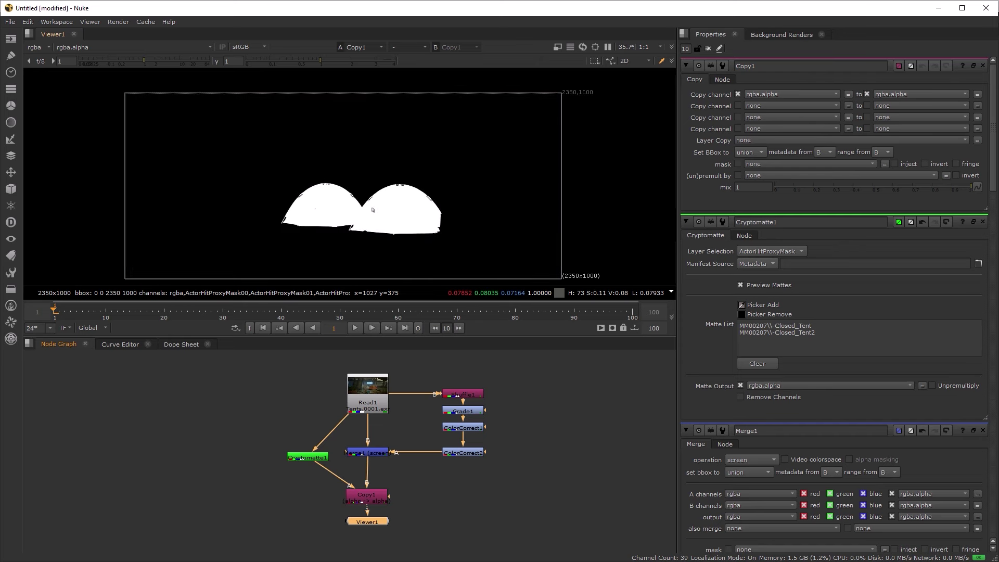
{"action": "key", "text": "a"}
{"action": "key", "text": "a"}
{"action": "key", "text": "a"}
{"action": "key", "text": "a"}
{"action": "key", "text": "a"}
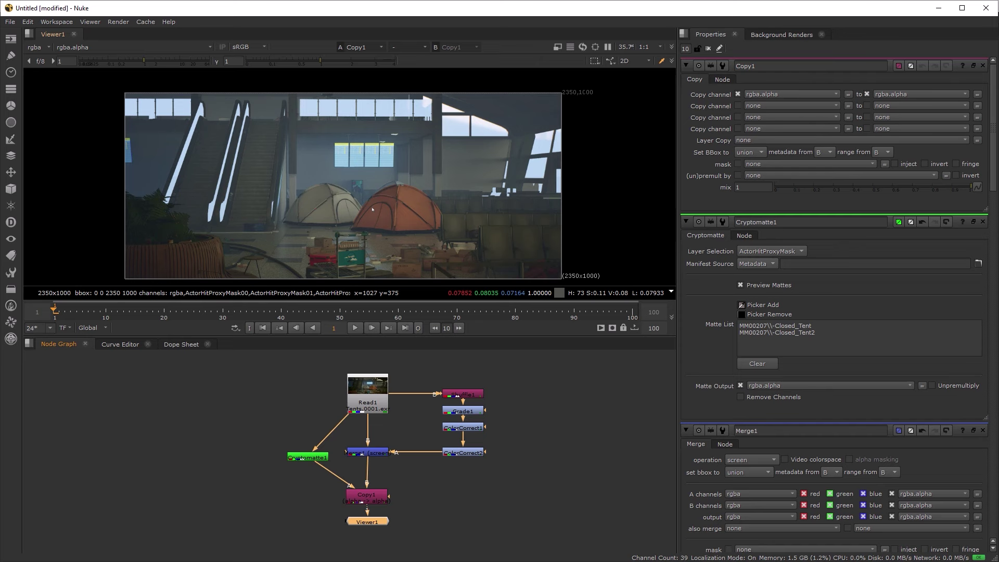
{"action": "key", "text": "a"}
{"action": "scroll", "coordinate": [381, 197], "scroll_direction": "up", "scroll_amount": 5}
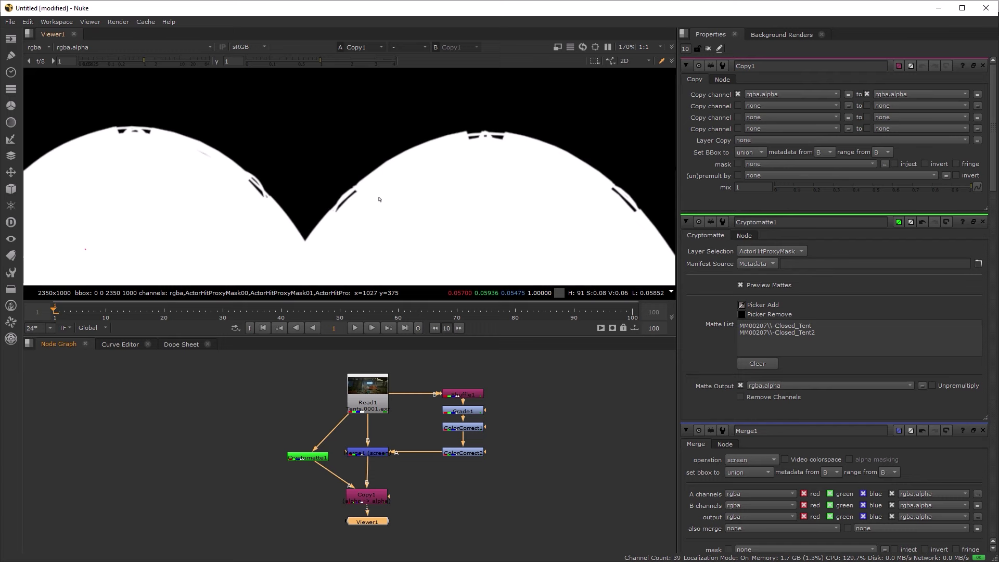
{"action": "scroll", "coordinate": [387, 193], "scroll_direction": "down", "scroll_amount": 2}
{"action": "key", "text": "f"}
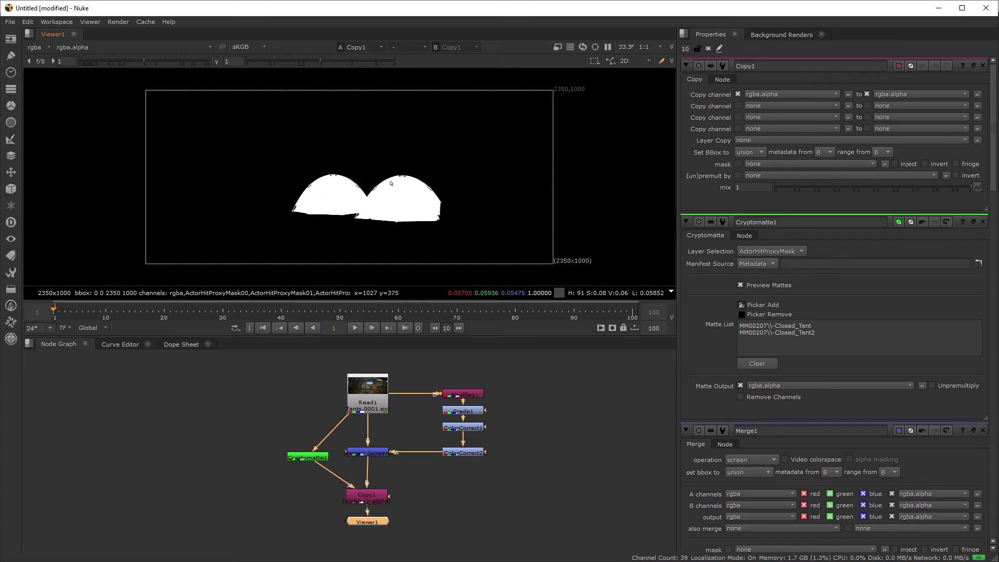
{"action": "key", "text": "a"}
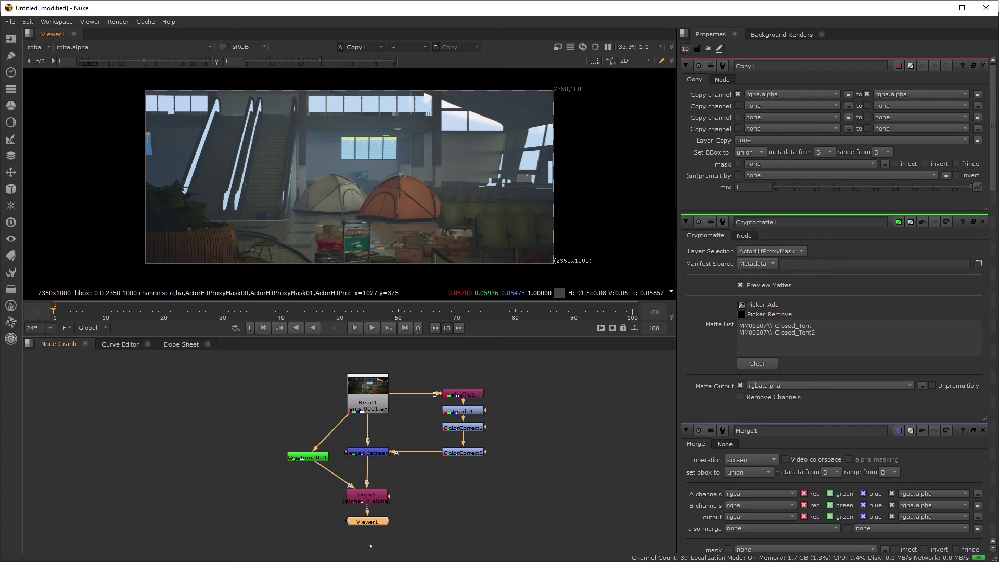
{"action": "left_click_drag", "start_coordinate": [369, 521], "coordinate": [358, 485]}
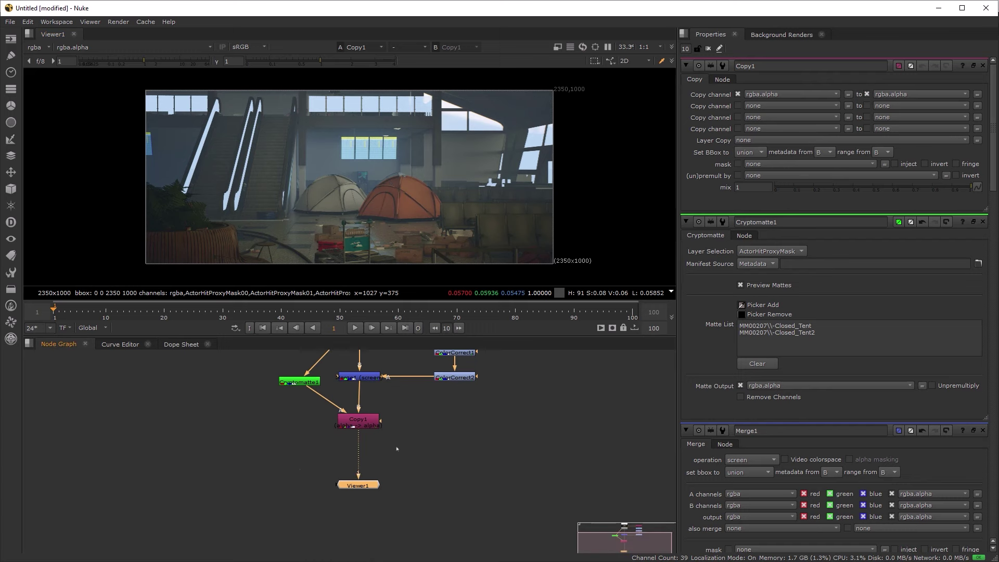
{"action": "left_click", "coordinate": [430, 460]}
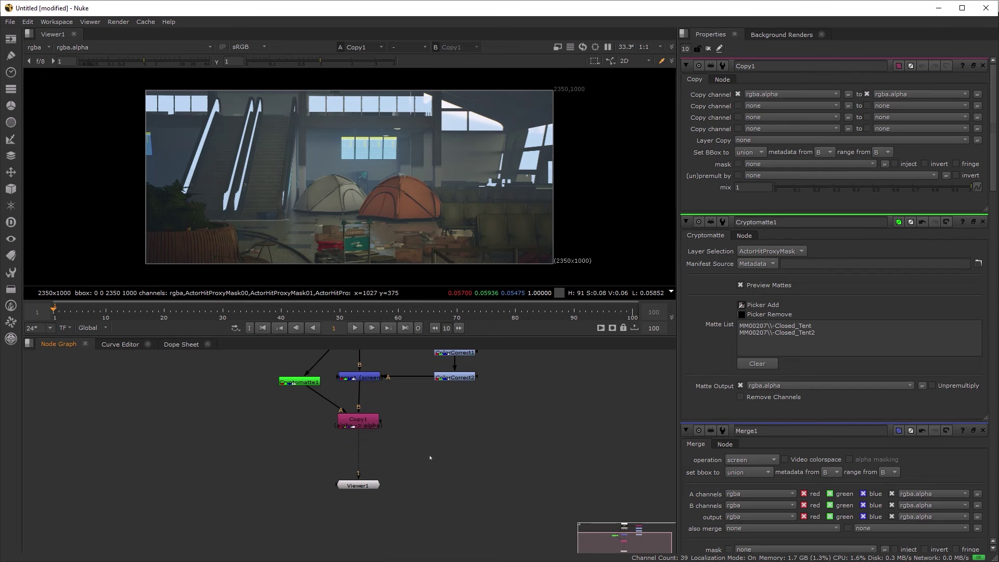
{"action": "key", "text": "Tab"}
{"action": "type", "text": "premult"}
{"action": "key", "text": "Return"}
{"action": "left_click_drag", "start_coordinate": [428, 461], "coordinate": [360, 459]}
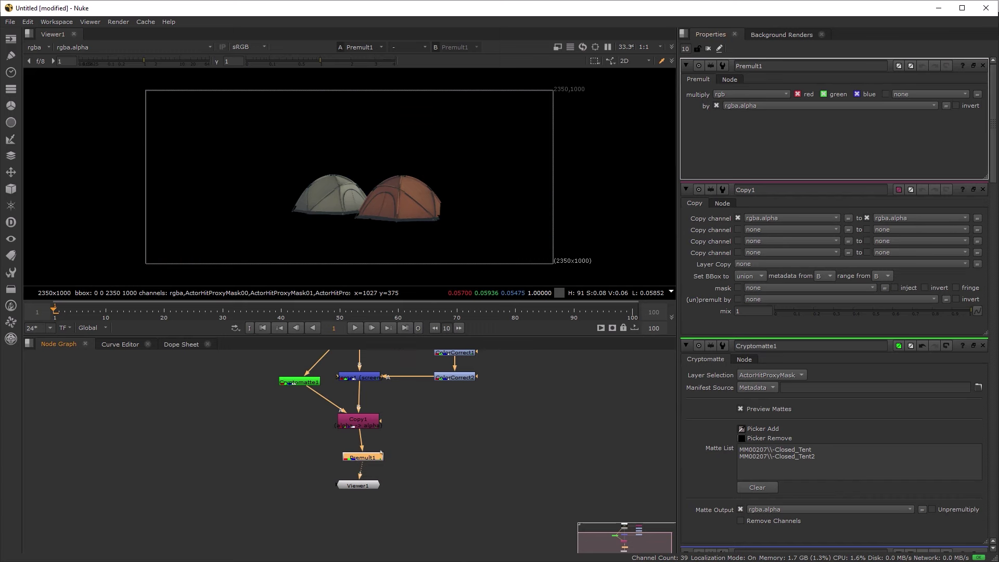
{"action": "key", "text": "Delete"}
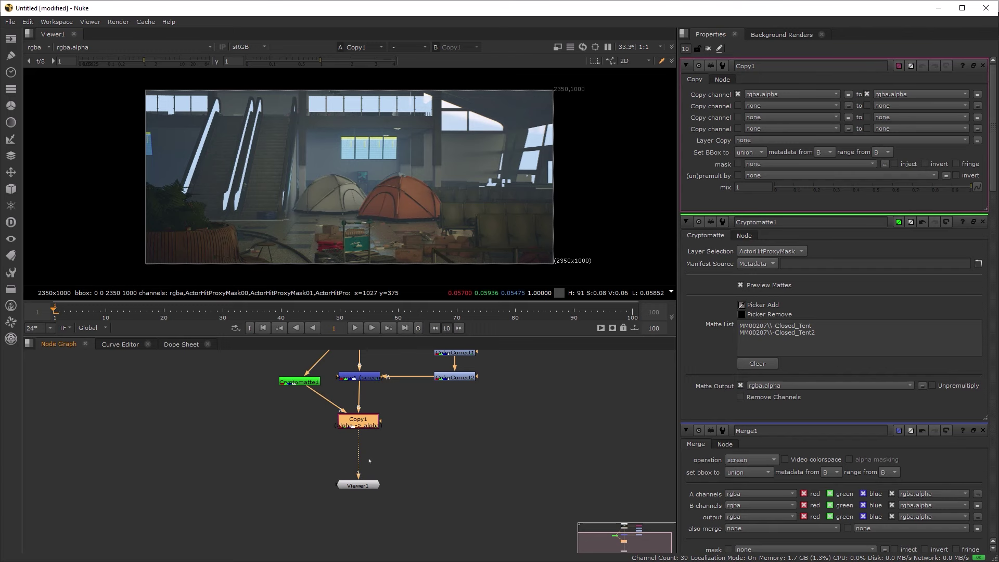
Insert Grade2 between Copy1 and the viewer, masked by rgba.alpha.
{"action": "key", "text": "g"}
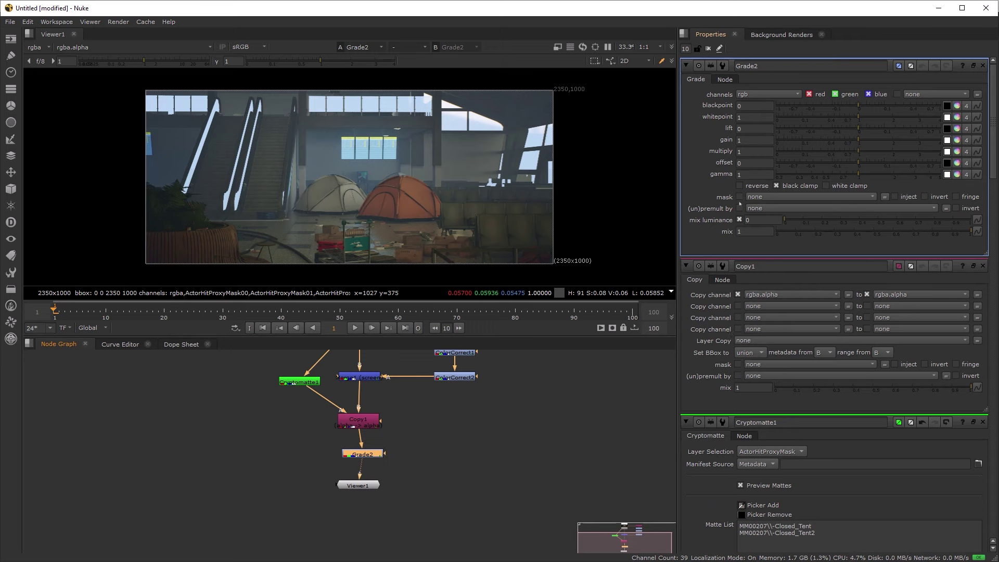
{"action": "left_click", "coordinate": [753, 198]}
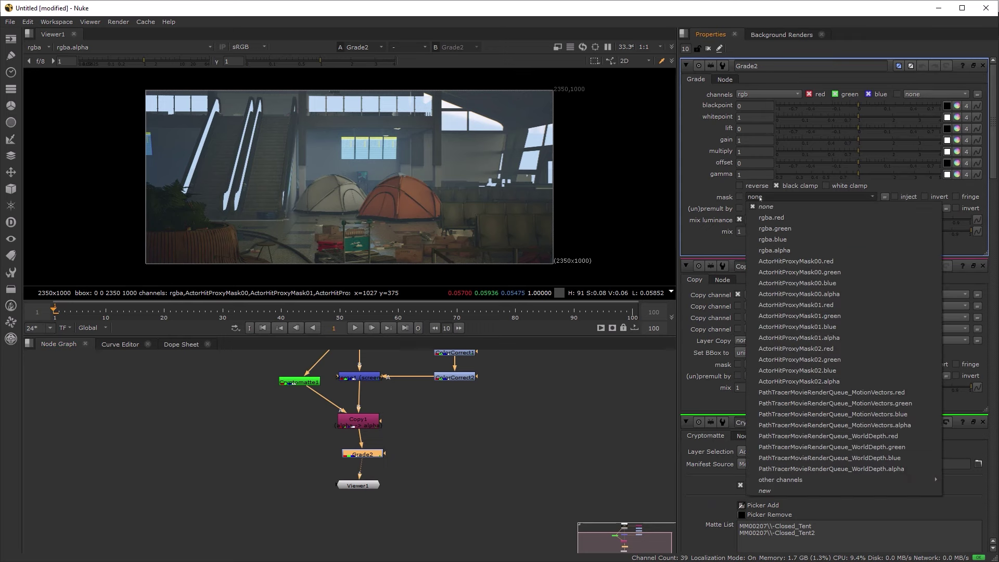
{"action": "left_click", "coordinate": [772, 251]}
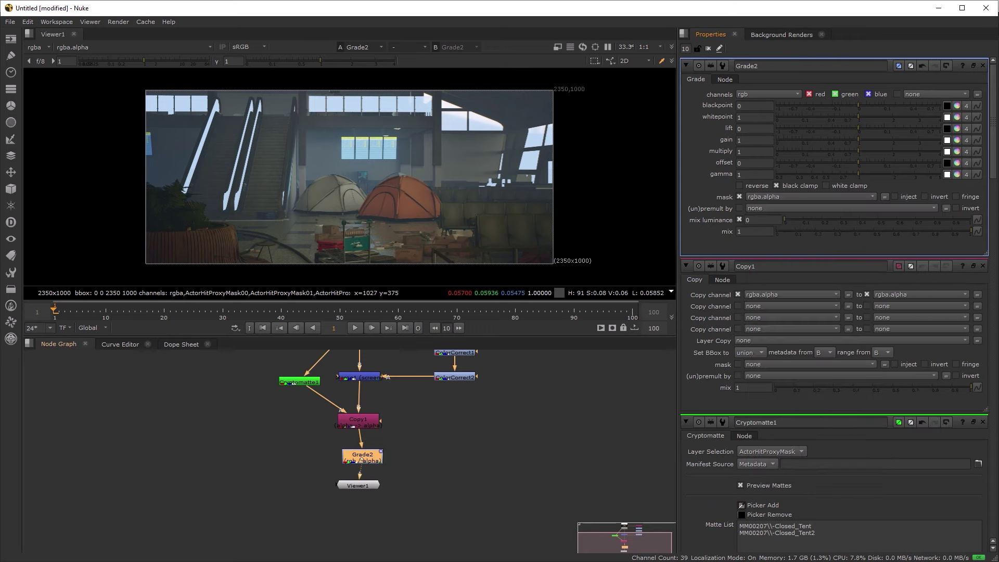
{"action": "left_click_drag", "start_coordinate": [362, 459], "coordinate": [357, 459]}
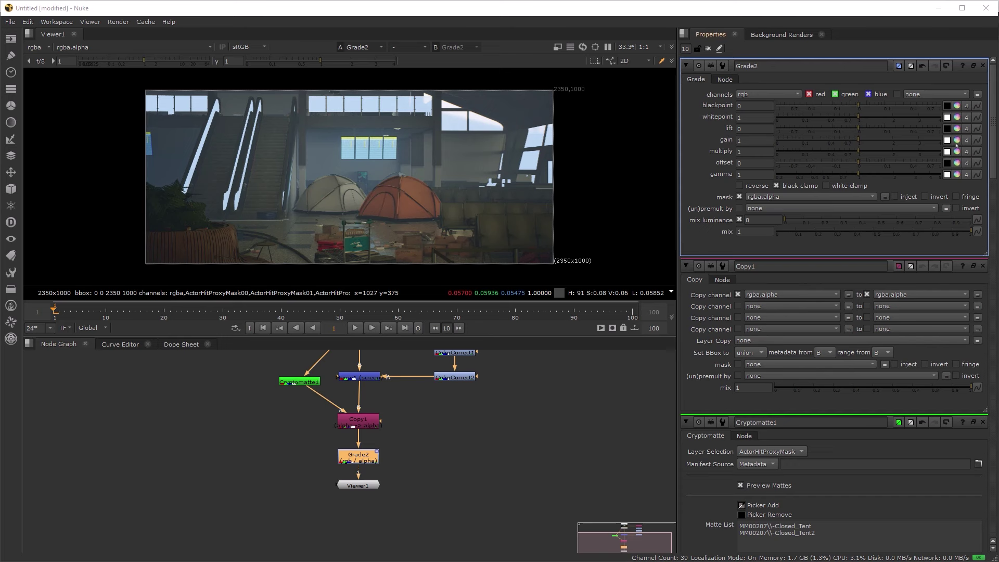
Split Grade2's gain per channel: red 0.4, green 1.1, blue 1.3.
{"action": "left_click", "coordinate": [957, 139]}
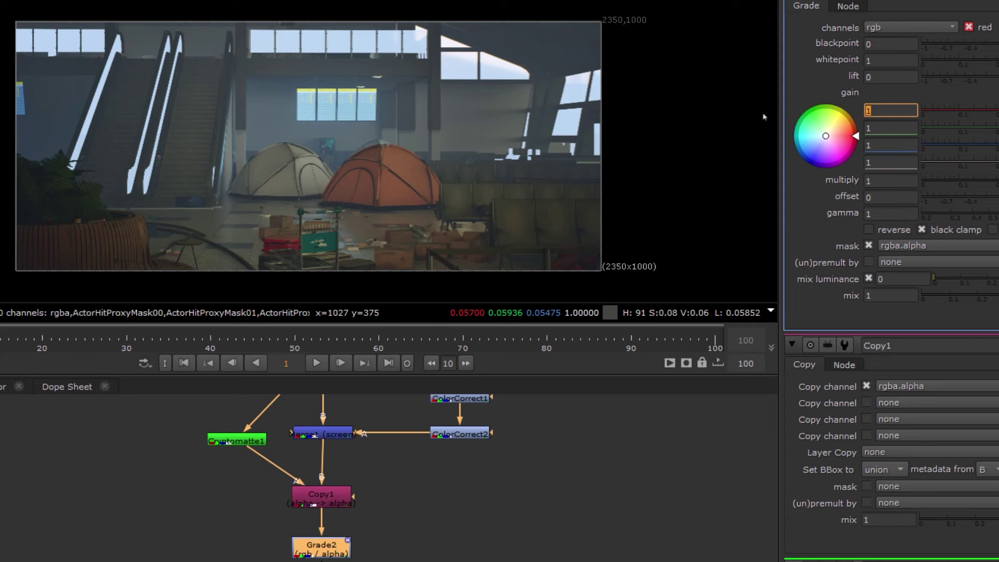
{"action": "type", "text": "0.4"}
{"action": "key", "text": "Return"}
{"action": "key", "text": "Tab"}
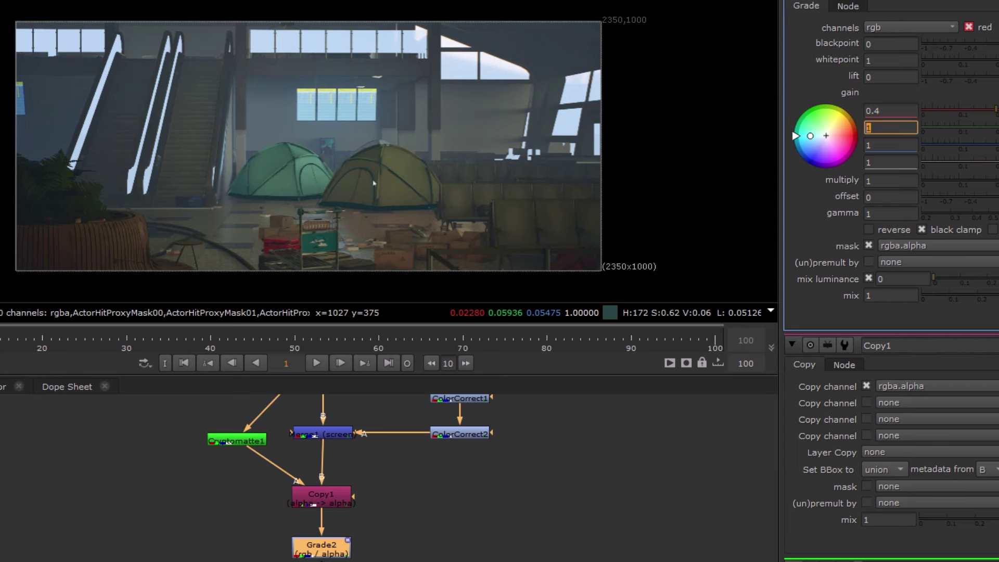
{"action": "type", "text": "1.1"}
{"action": "key", "text": "Return"}
{"action": "left_click", "coordinate": [883, 149]}
{"action": "type", "text": ".3"}
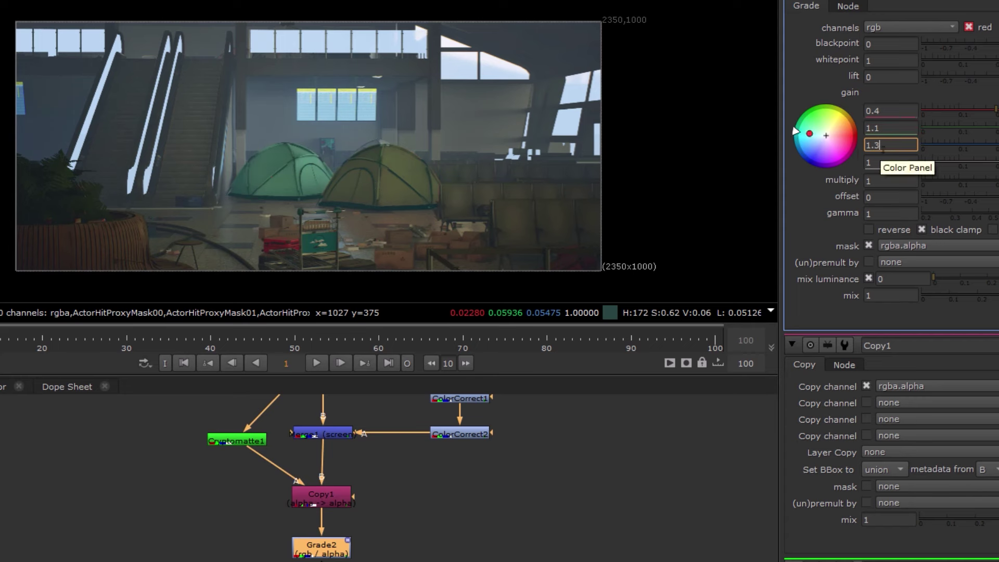
{"action": "key", "text": "Return"}
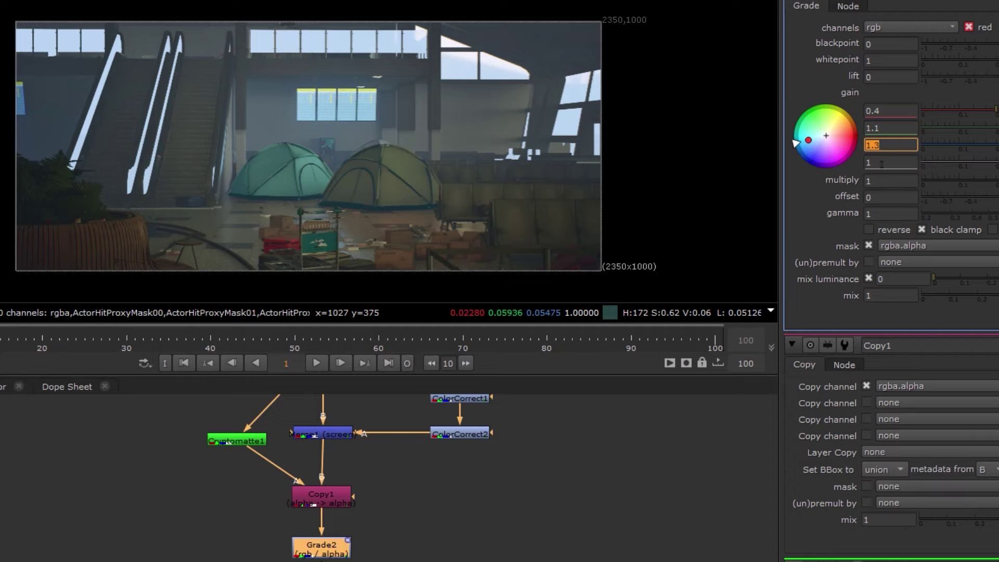
{"action": "key", "text": "Tab"}
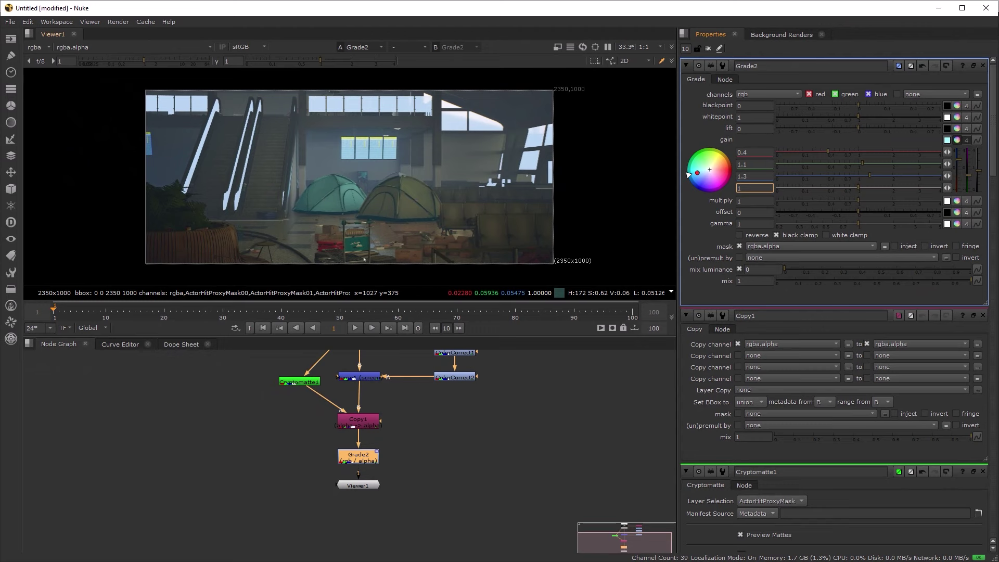
Remove Closed_Tent2 from Cryptomatte1 with Picker Remove, then view Grade2 again.
{"action": "middle_click_drag", "start_coordinate": [271, 429], "coordinate": [262, 467]}
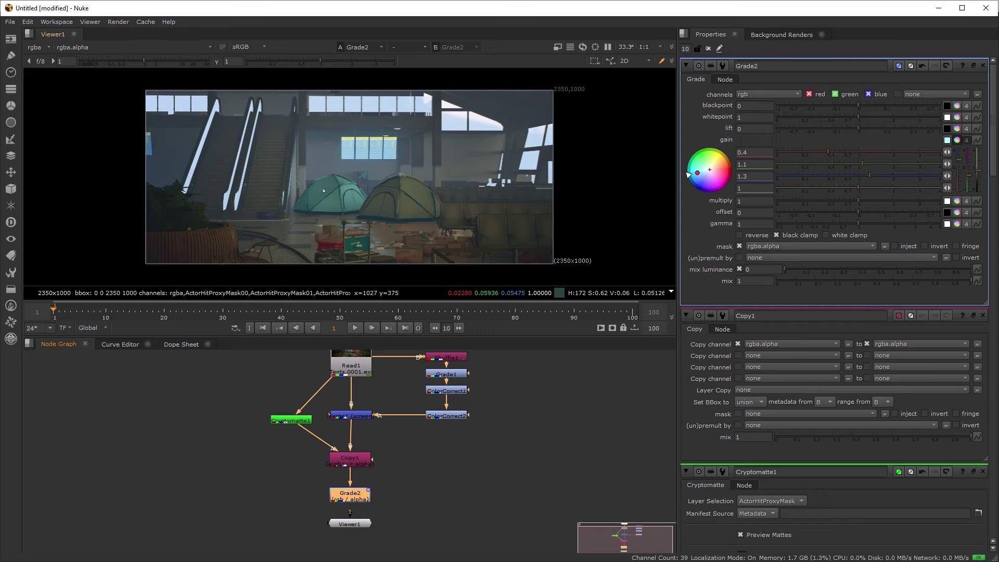
{"action": "left_click", "coordinate": [292, 420]}
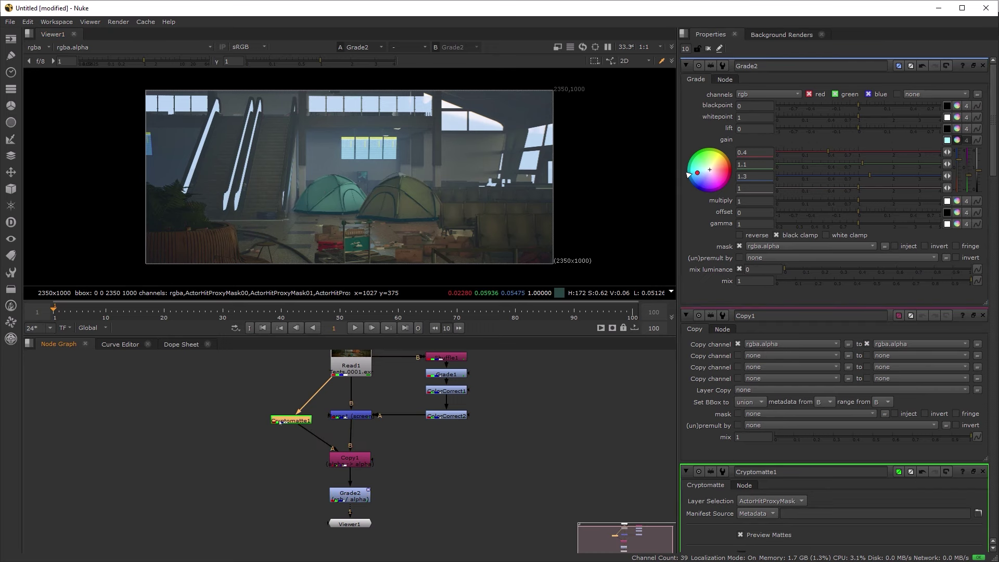
{"action": "key", "text": "1"}
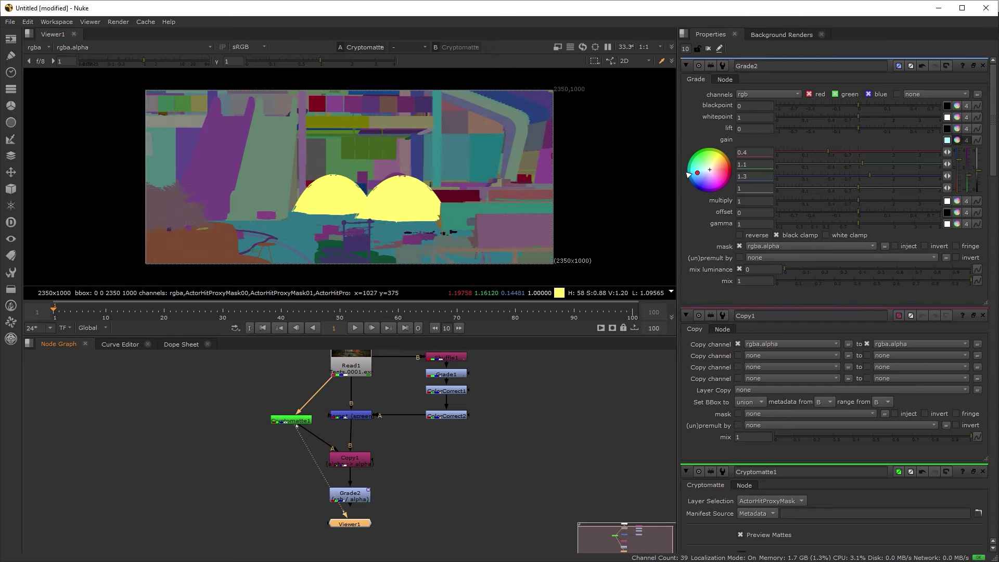
{"action": "key", "text": "Return"}
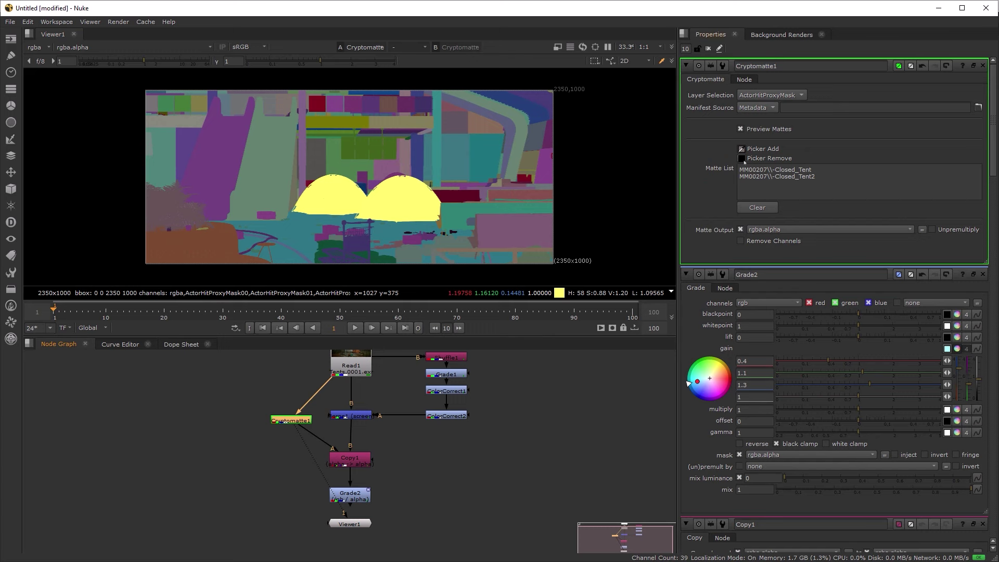
{"action": "left_click", "coordinate": [742, 161]}
{"action": "left_click", "coordinate": [328, 192], "text": "ctrl"}
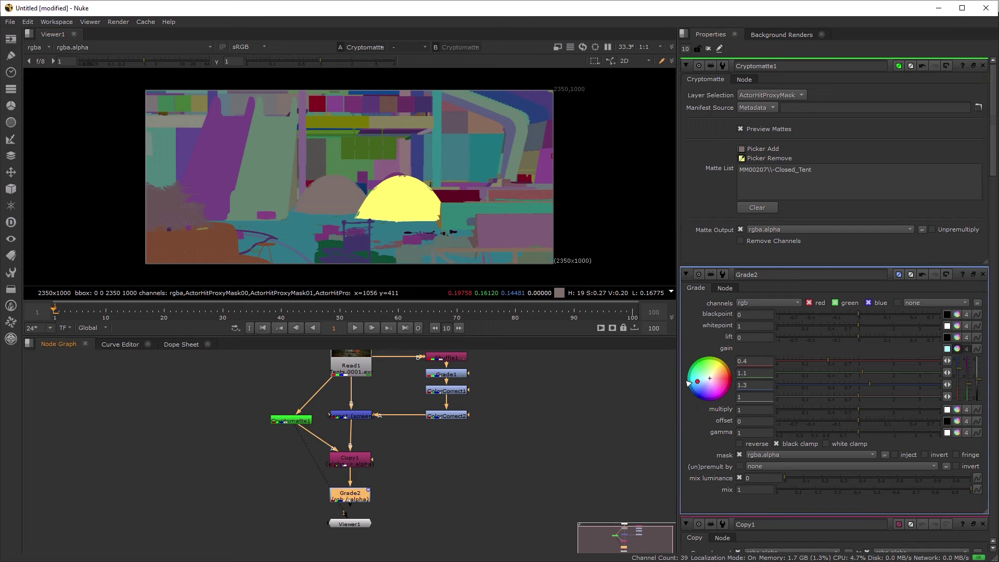
{"action": "key", "text": "1"}
{"action": "left_click", "coordinate": [350, 497]}
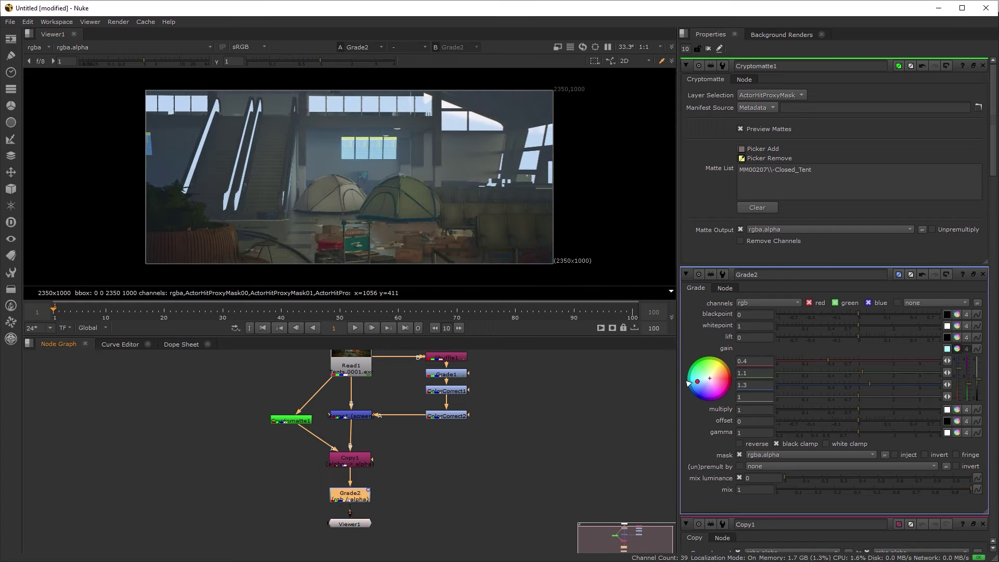
{"action": "key", "text": "d"}
{"action": "key", "text": "d"}
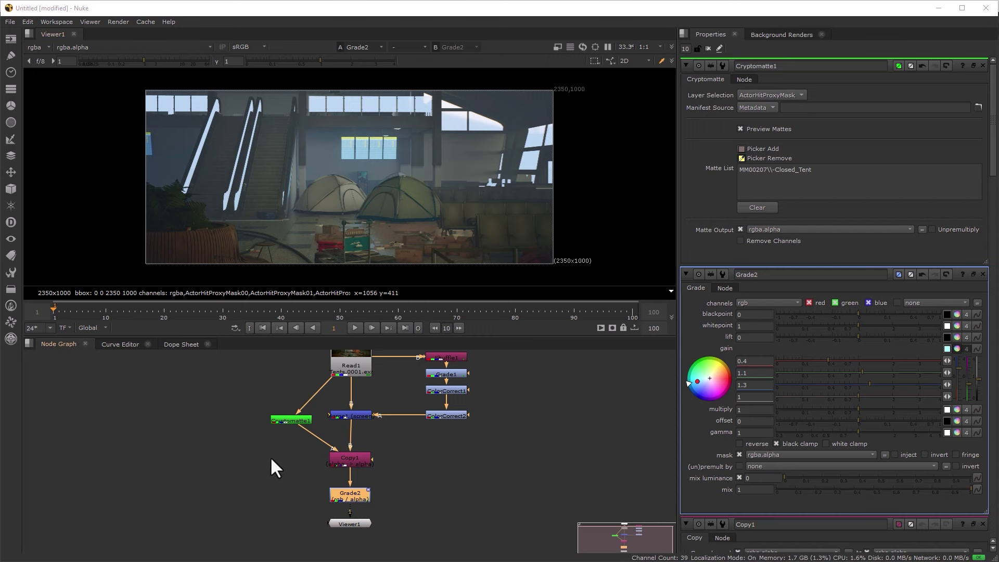
{"action": "key", "text": "f"}
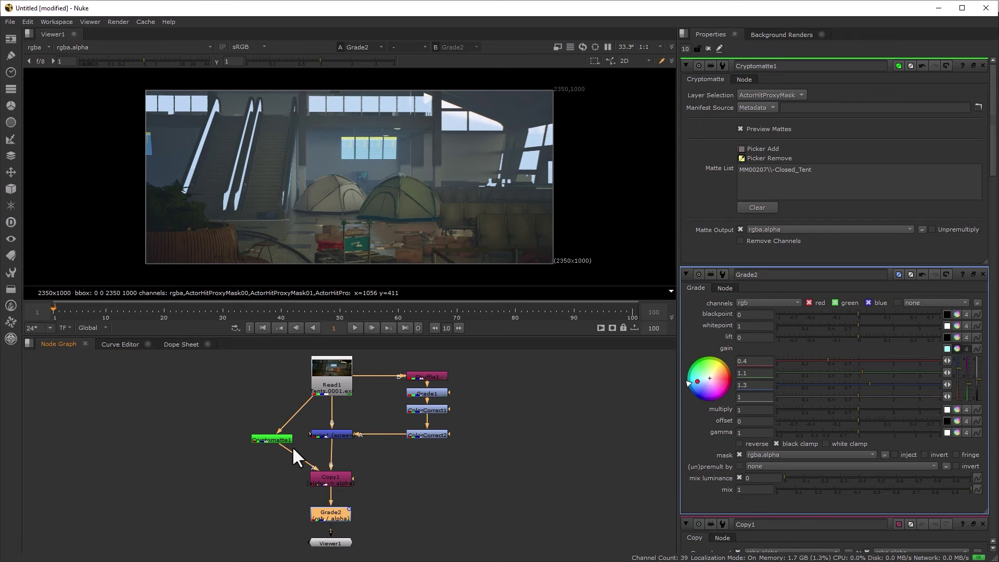
{"action": "left_click", "coordinate": [291, 442]}
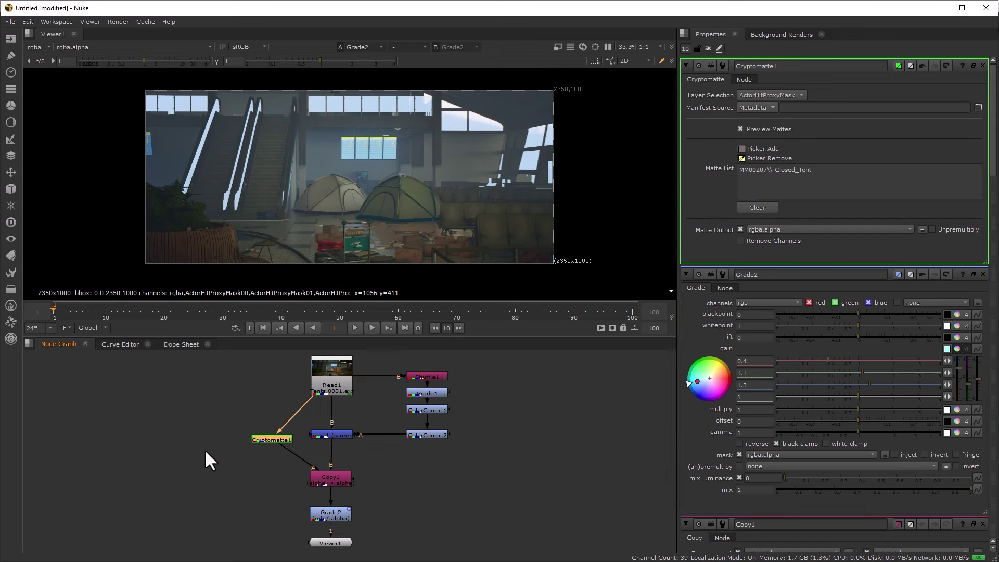